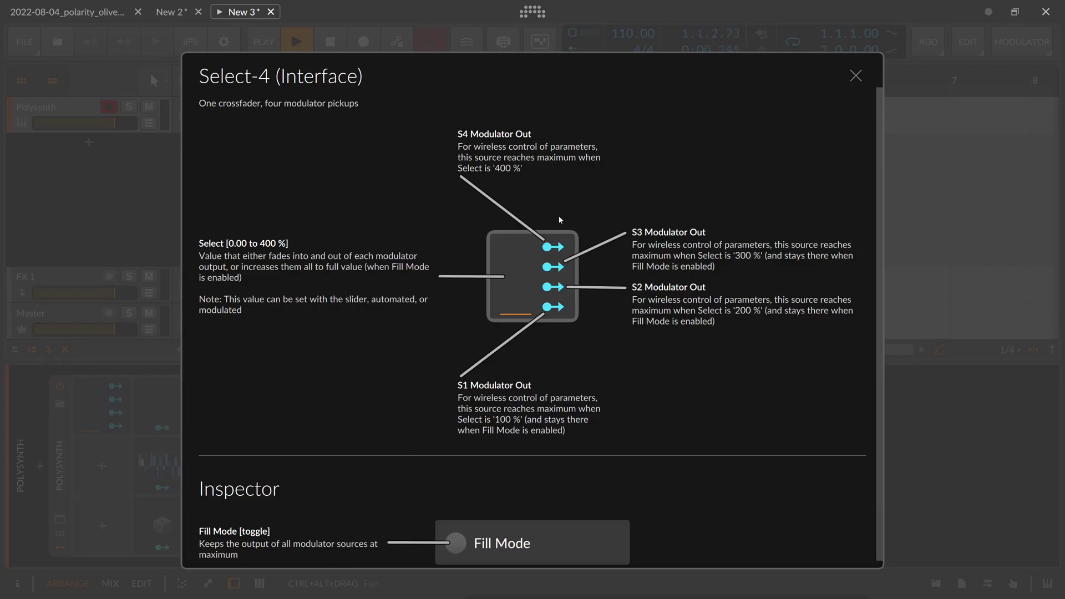
Step: Raise the Select value of the Select-4 help example and set it to 100 %
mouse_move(532, 277)
mouse_down()
mouse_move(532, 205)
mouse_move(532, 288)
mouse_up()
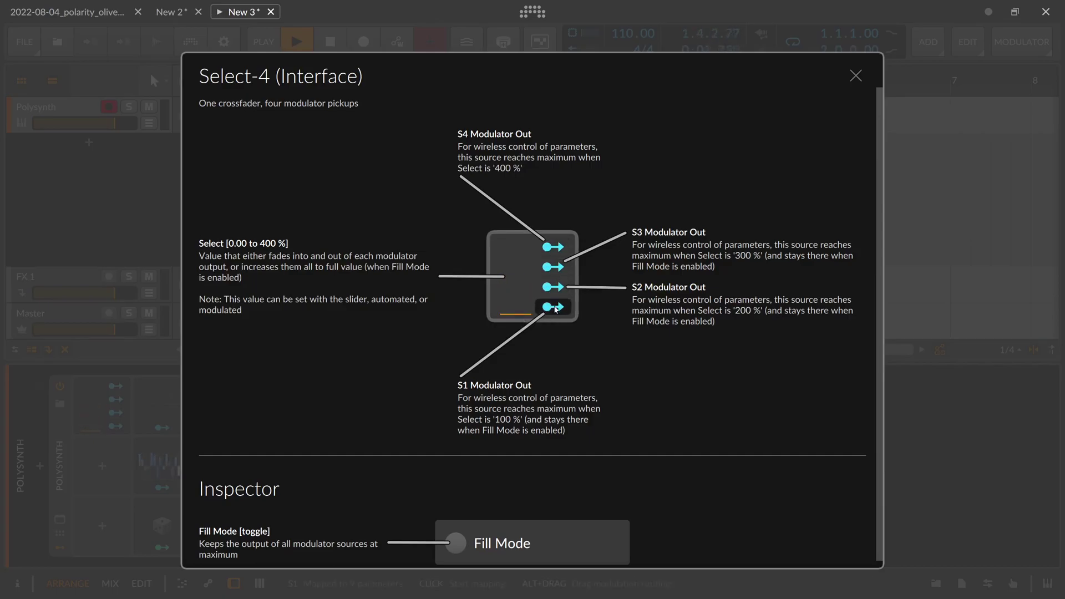
drag(517, 312, 518, 299)
ctrl+click(517, 303)
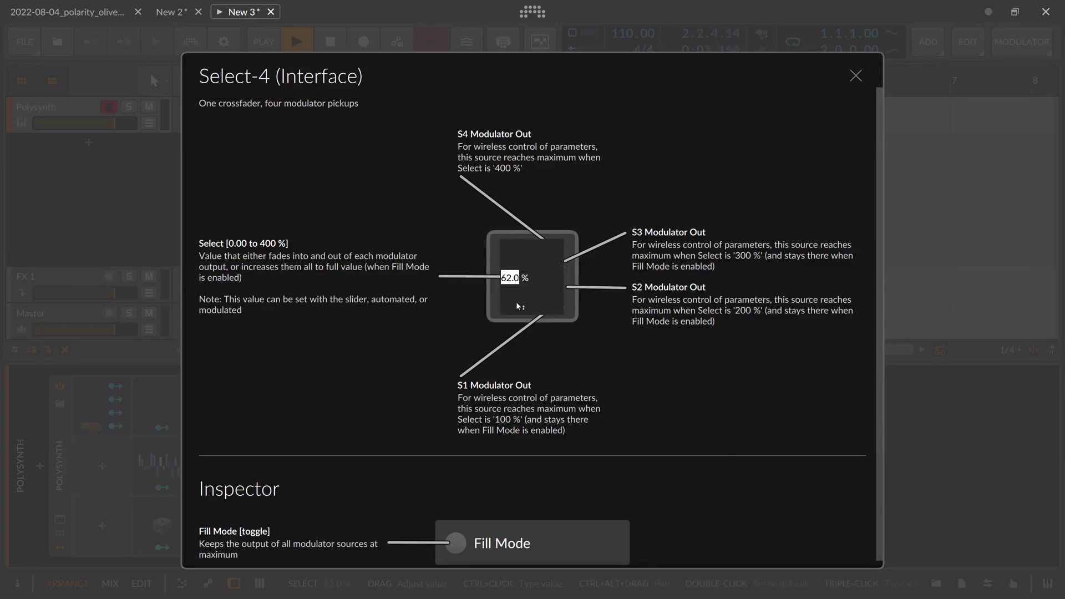
text(10)
key(Return)
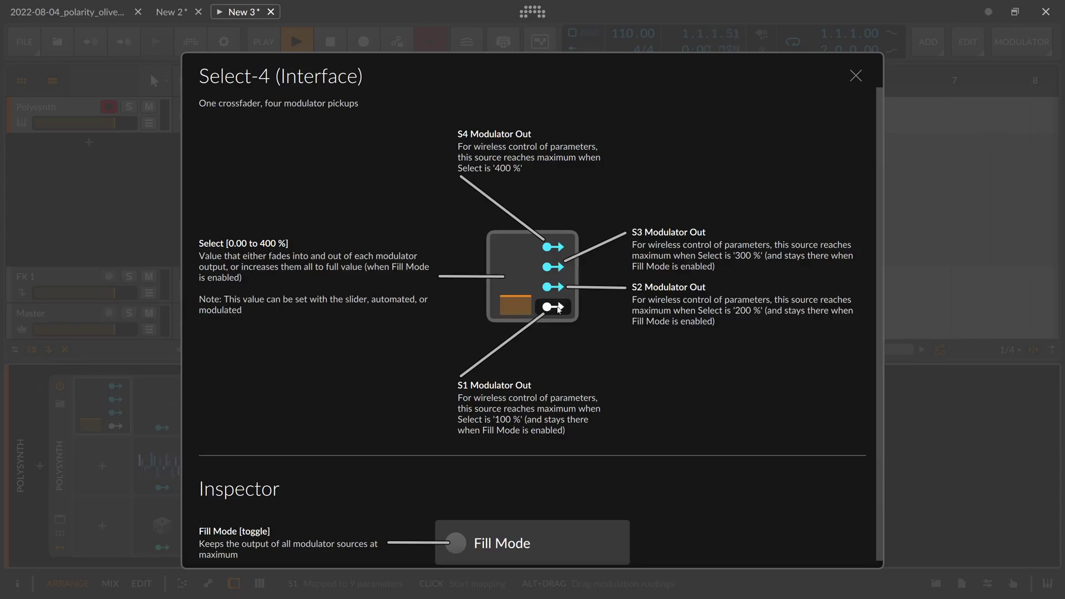
Step: Set the Select-4 example's Select value to 200 %, and raise it on to 400 %
ctrl+click(524, 296)
key(Return)
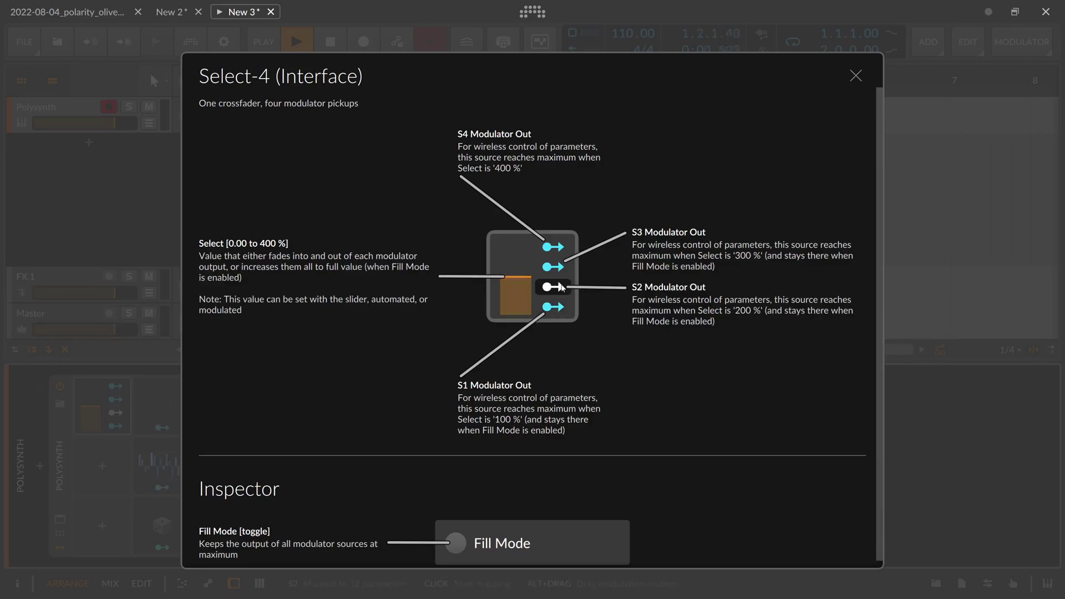
mouse_move(516, 294)
mouse_down()
mouse_move(516, 272)
mouse_move(544, 270)
mouse_move(527, 265)
mouse_move(527, 253)
mouse_move(524, 310)
mouse_move(523, 261)
mouse_move(524, 276)
mouse_up()
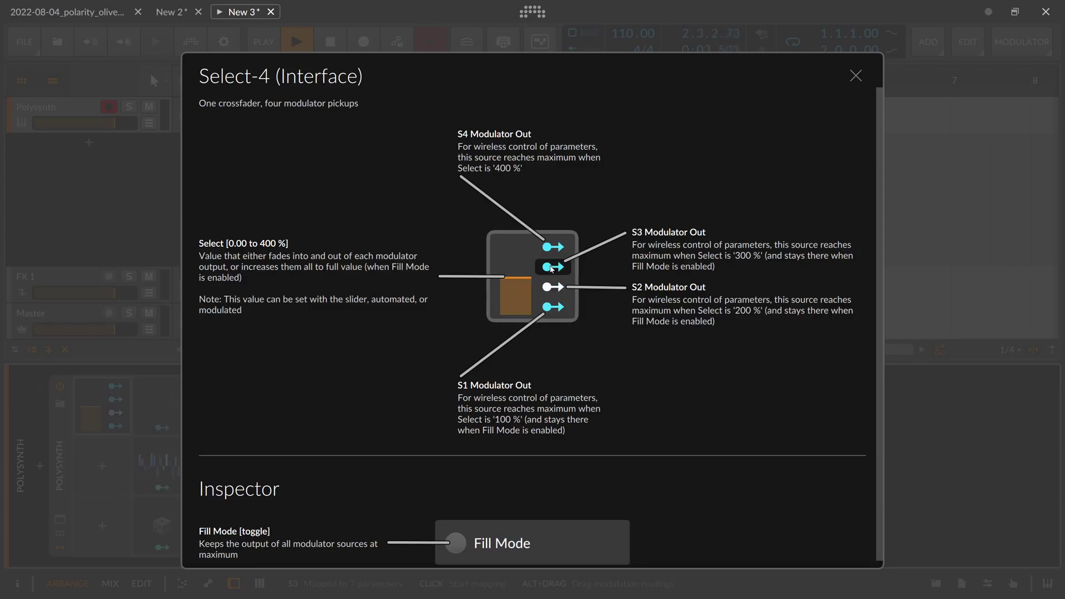
drag(516, 275, 515, 241)
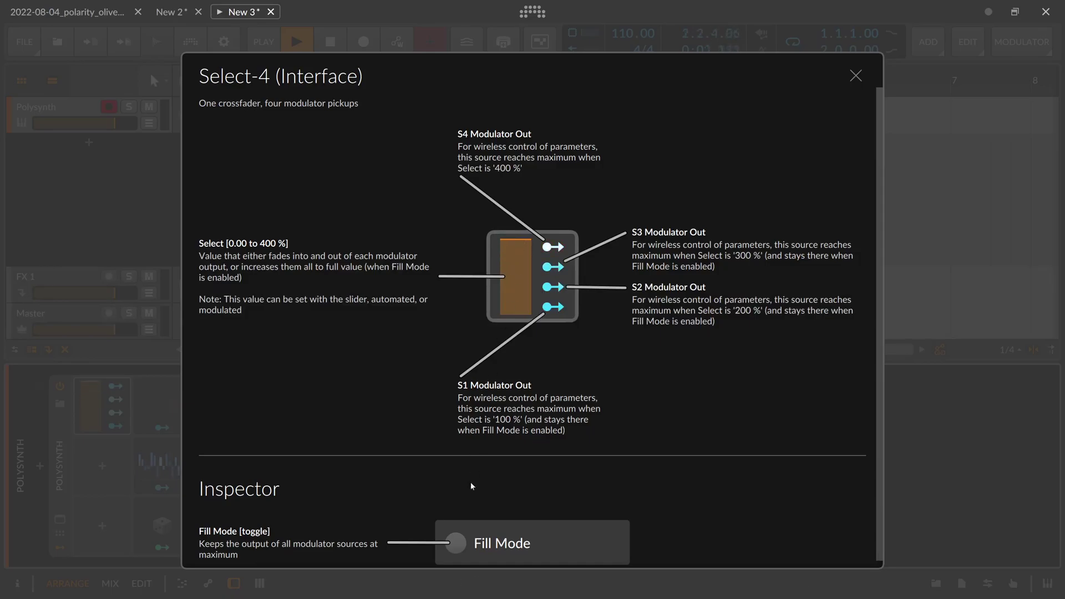
Step: Enable Fill Mode and sweep the Select value from 100 % through 200 % up to 400 %
click(460, 544)
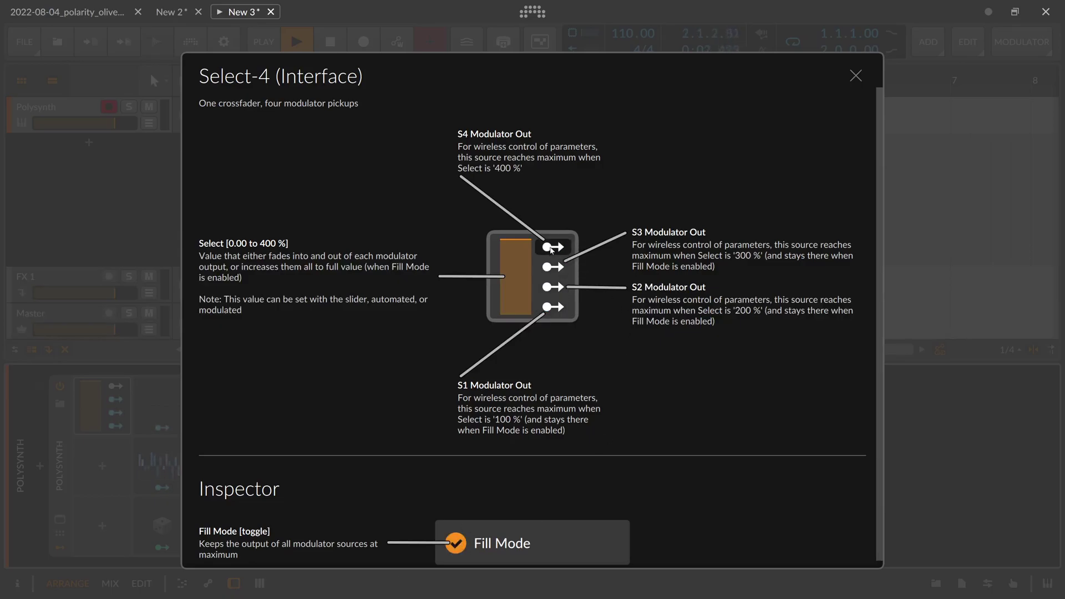
drag(515, 251, 516, 294)
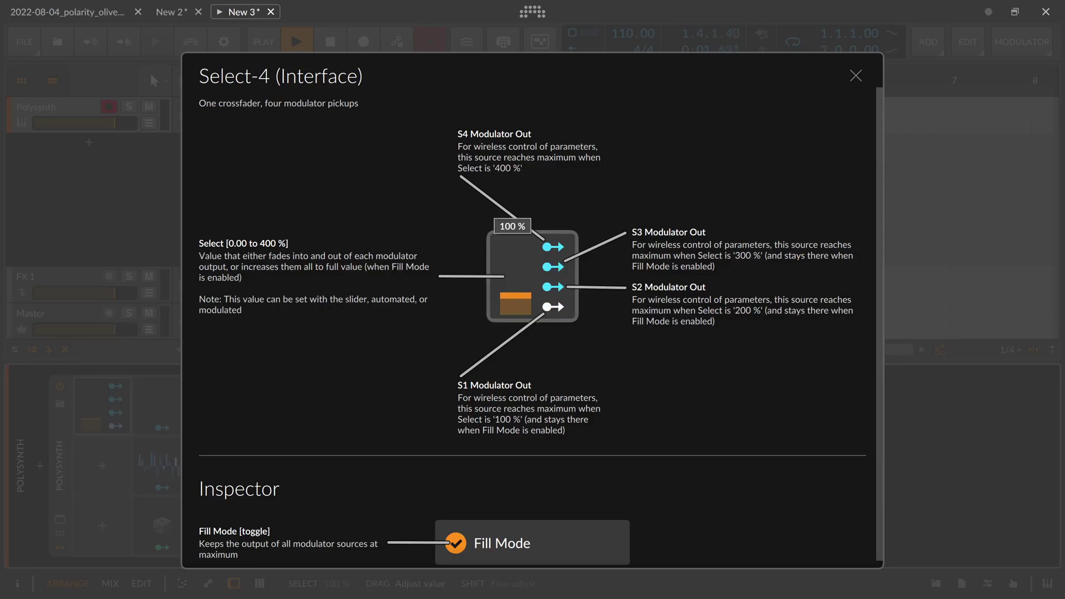
drag(515, 293, 516, 295)
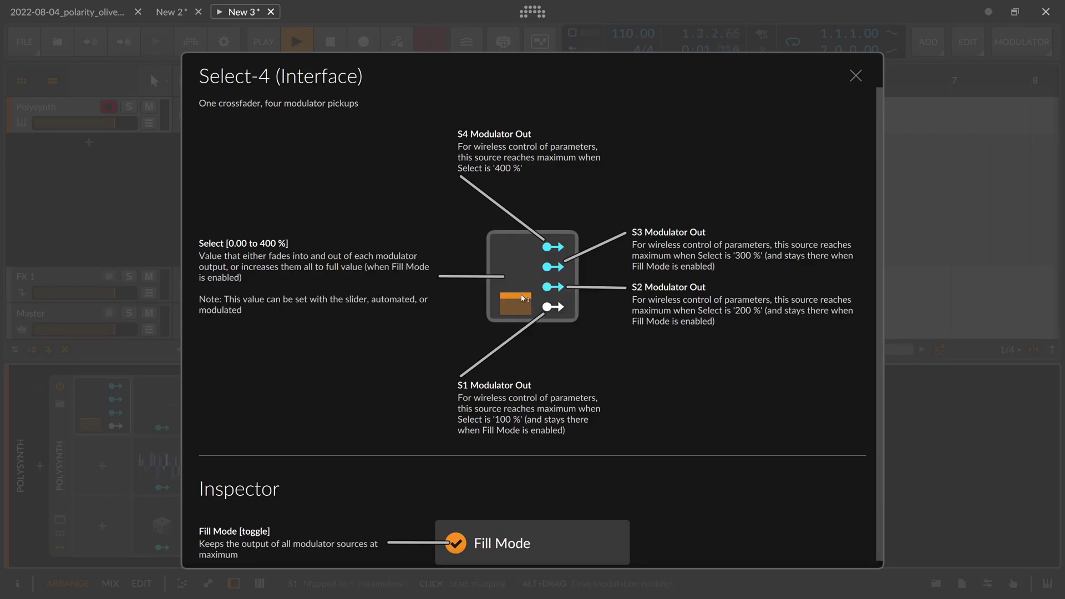
drag(516, 299, 517, 279)
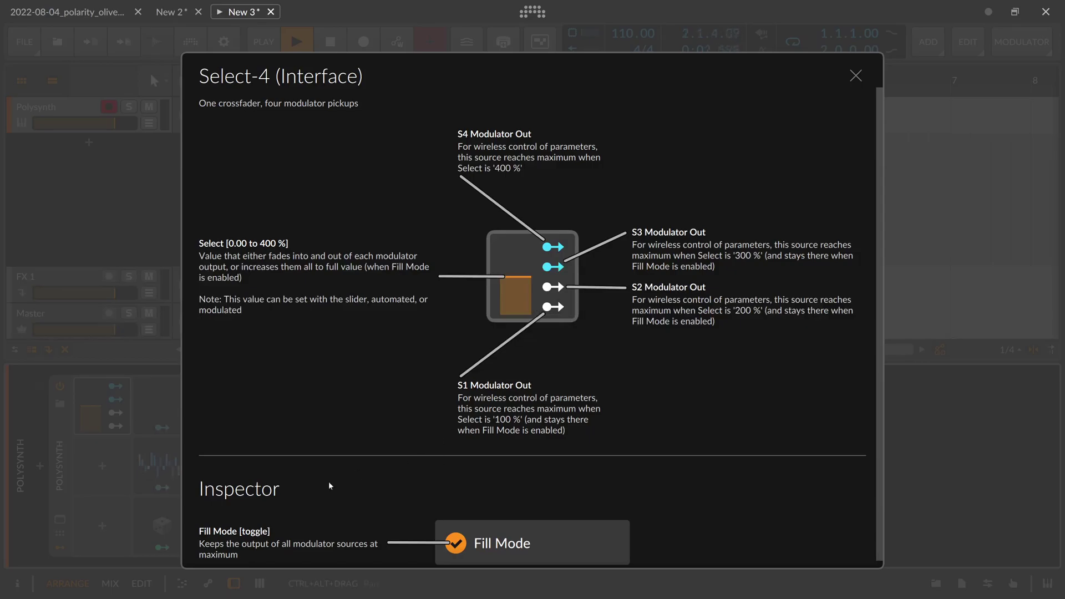
scroll(224, 537, down, 1)
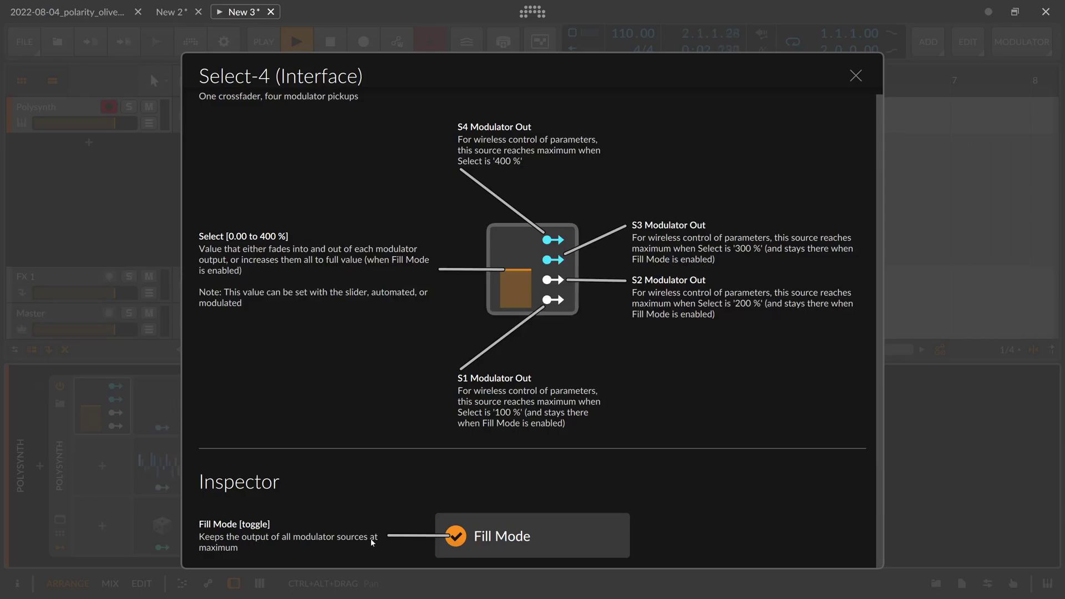
scroll(276, 546, up, 1)
drag(495, 268, 517, 241)
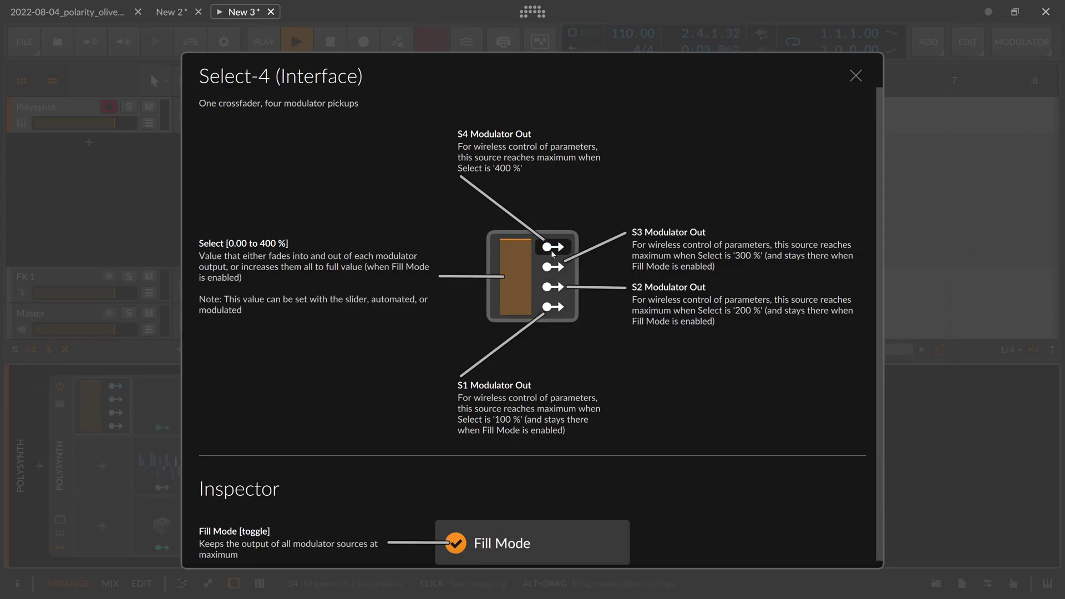
Step: Turn Fill Mode off and lower Select to 0 %, closing the Select-4 help
click(456, 543)
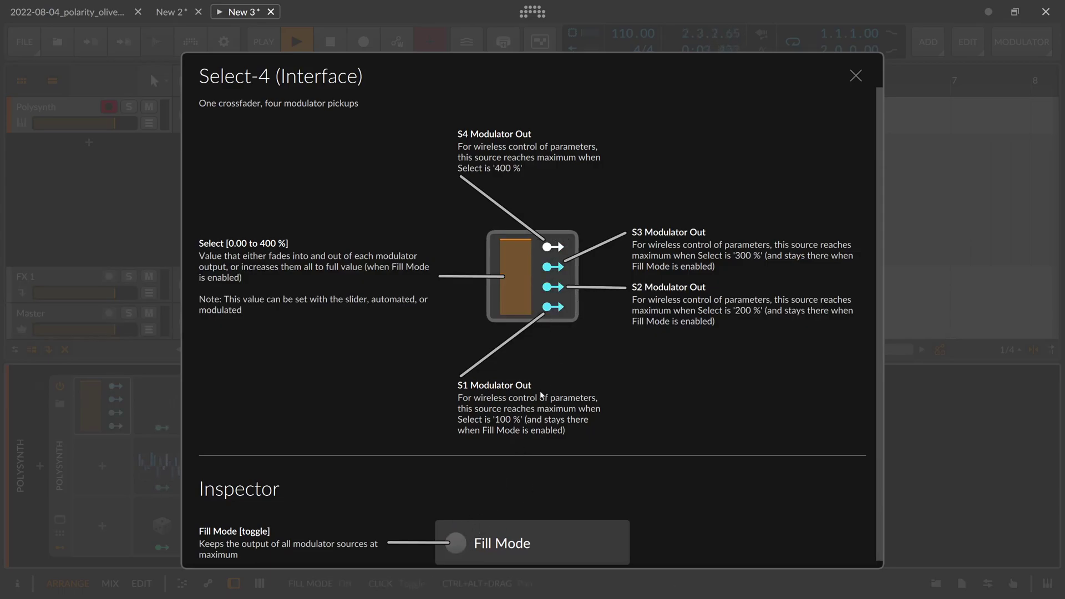
drag(515, 242, 517, 317)
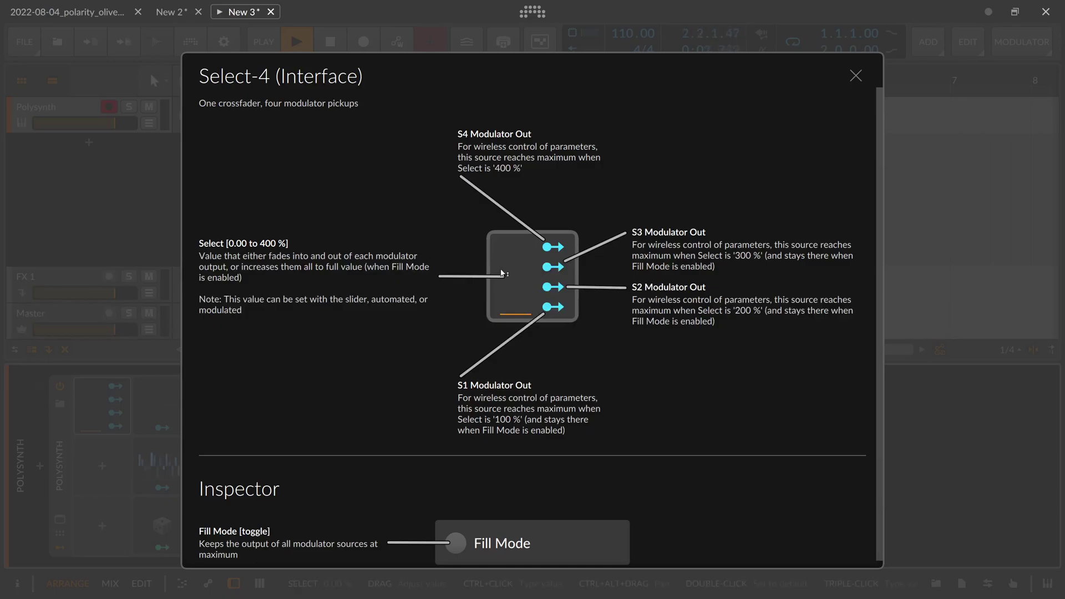
click(855, 76)
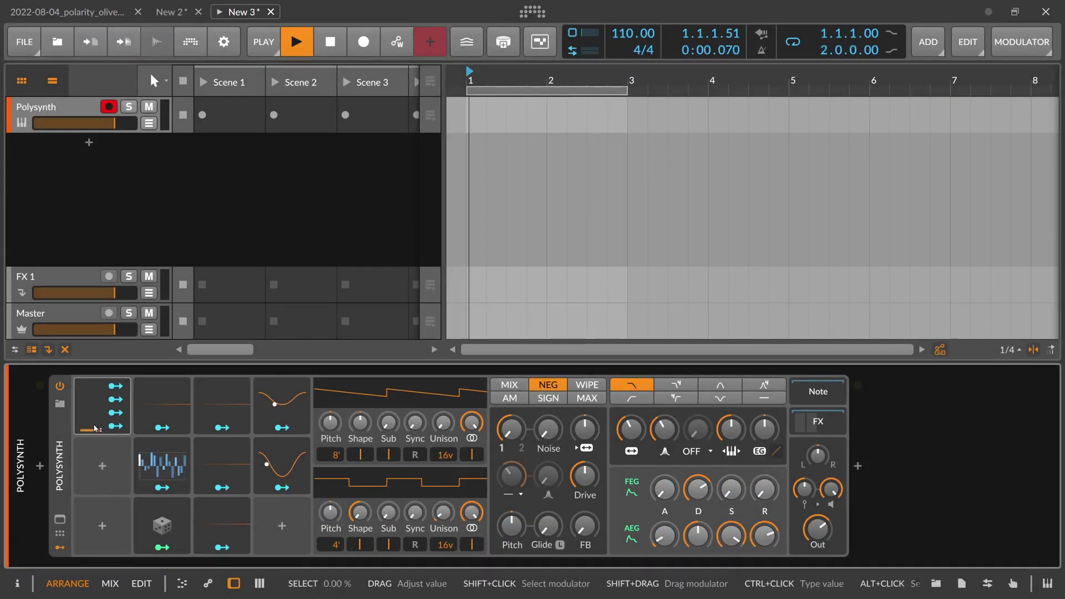
Step: Set the Select value of the Polysynth's Select-4 modulator to 100 %
drag(95, 429, 92, 433)
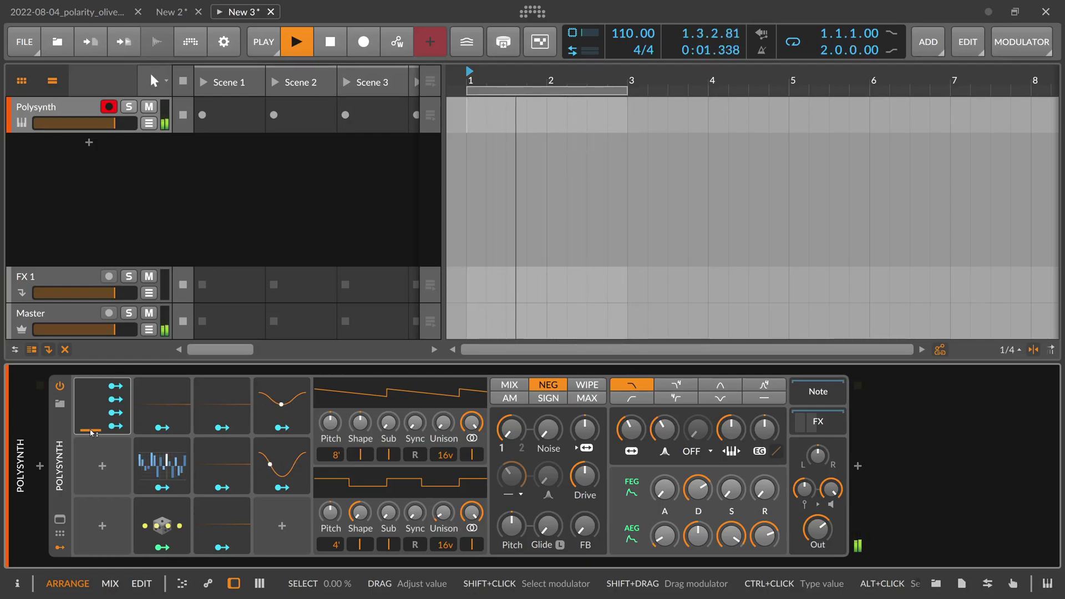
ctrl+click(93, 428)
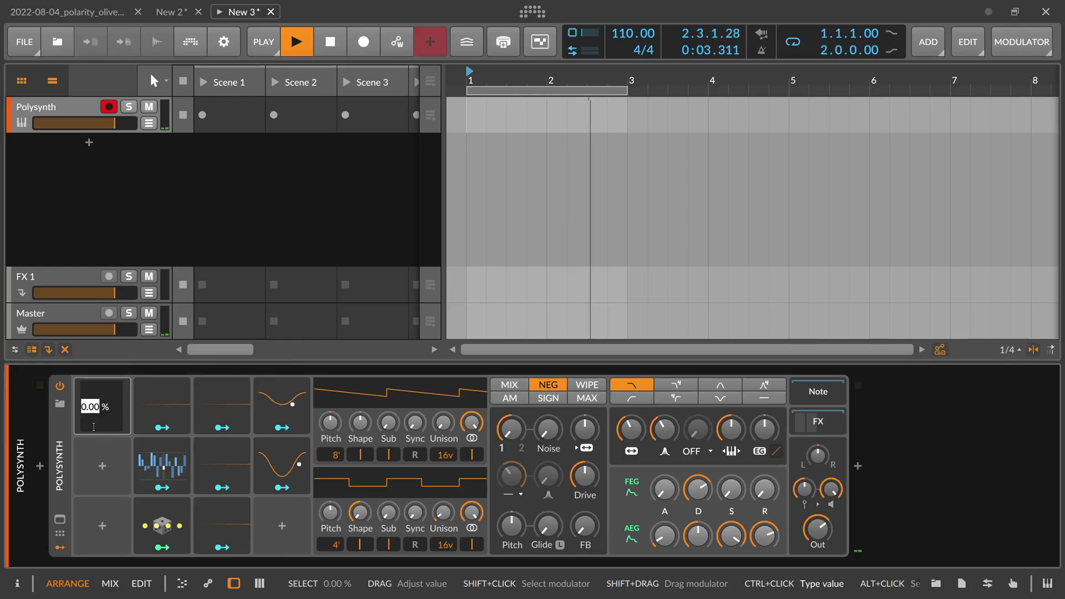
text(100)
key(Return)
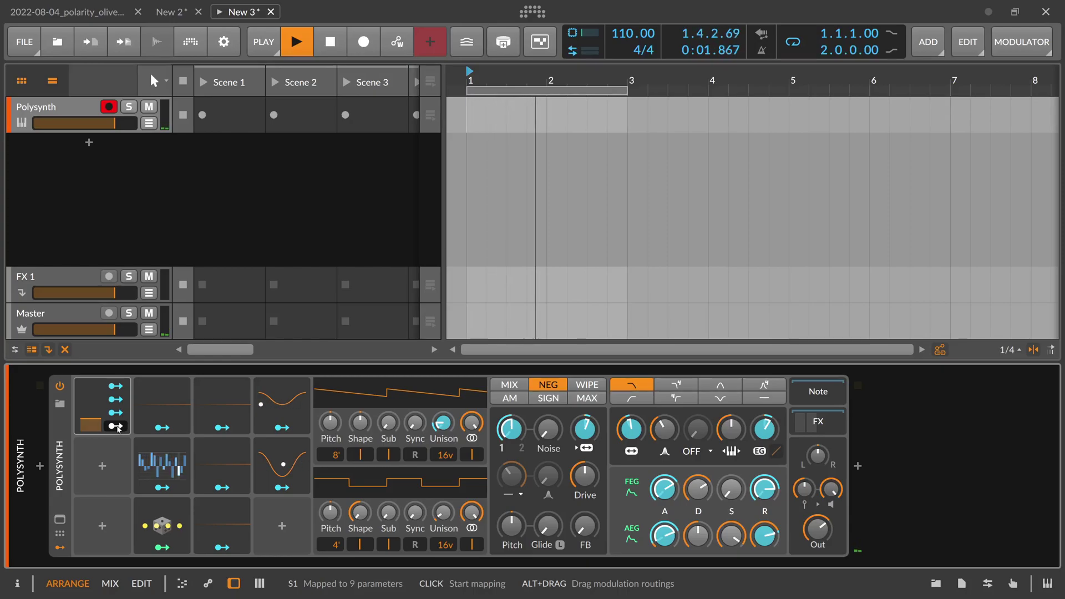
Step: Set the Polysynth's Select-4 value to 200 %
ctrl+click(95, 417)
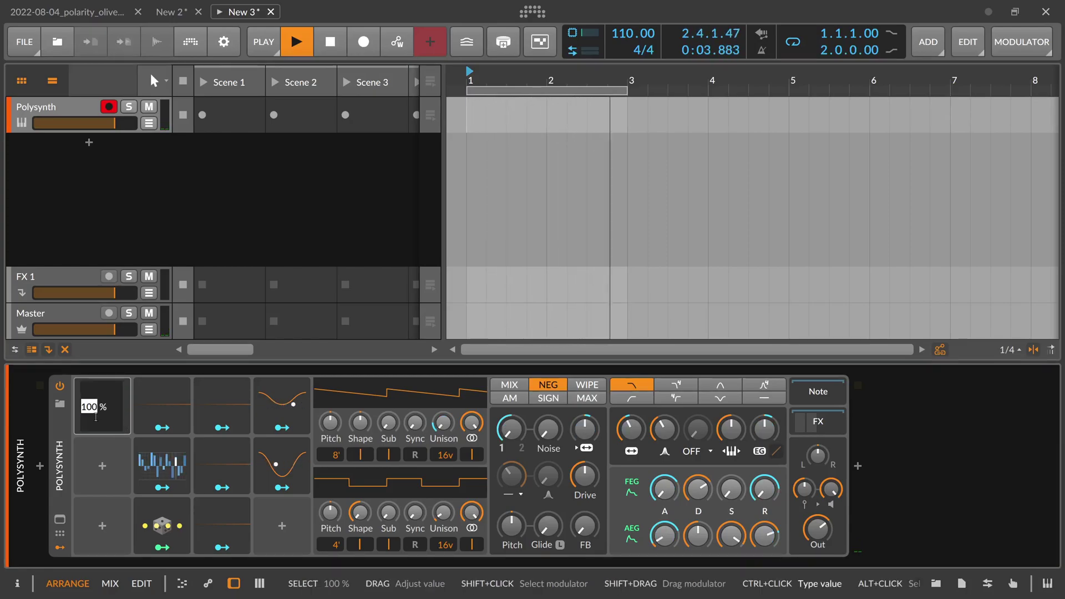
text(200)
key(Return)
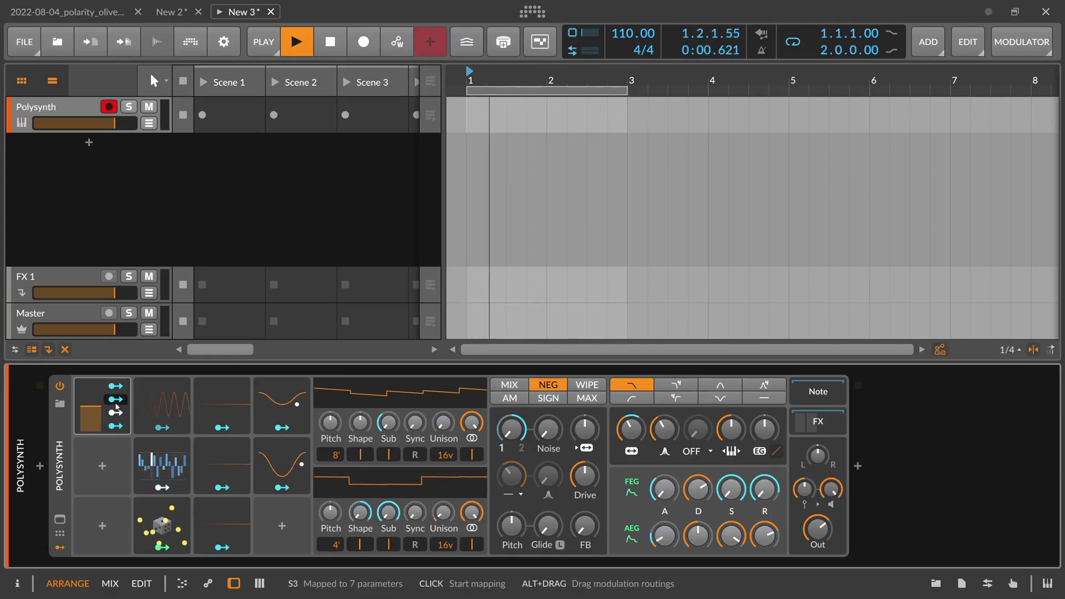
Step: Set the Polysynth's Select-4 value to 300 %
double_click(97, 407)
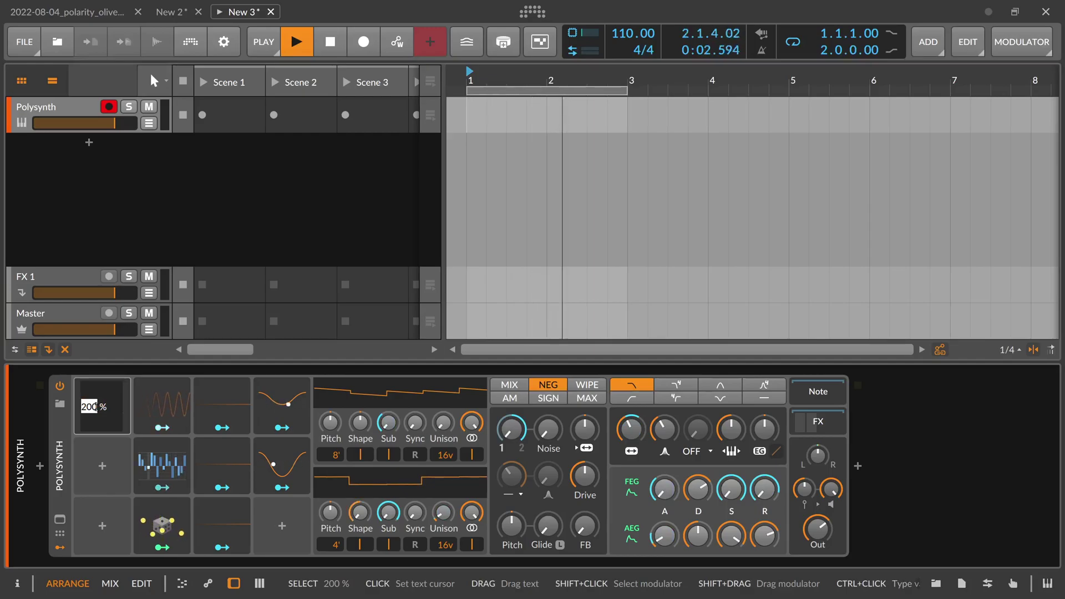
text(300)
key(Return)
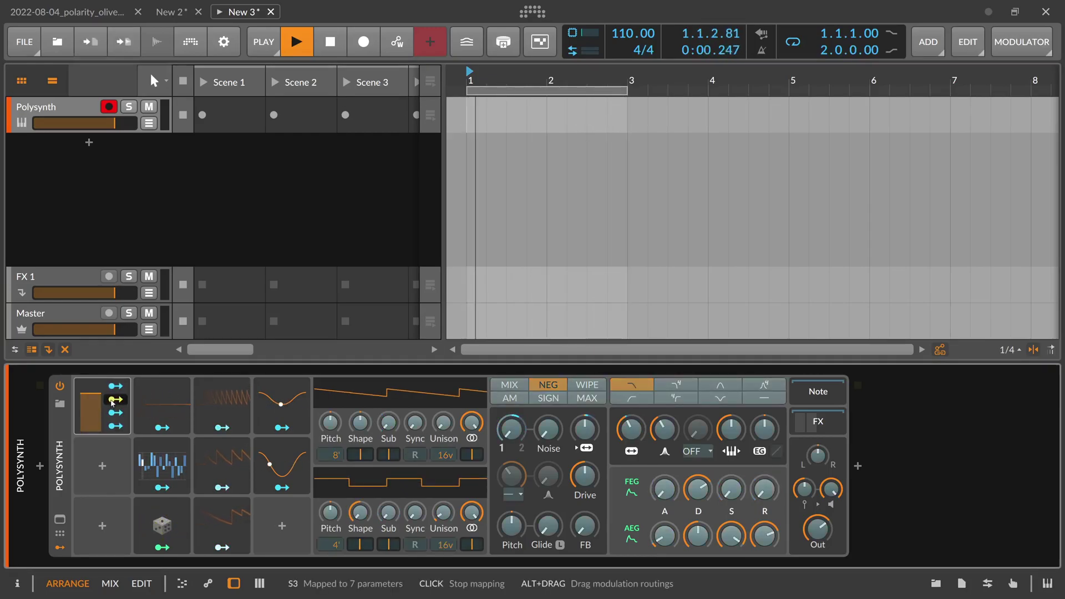
Step: Examine the S3 modulation of the Amount parameters in Classic LFO 3 and Classic LFO 4
click(157, 403)
click(156, 400)
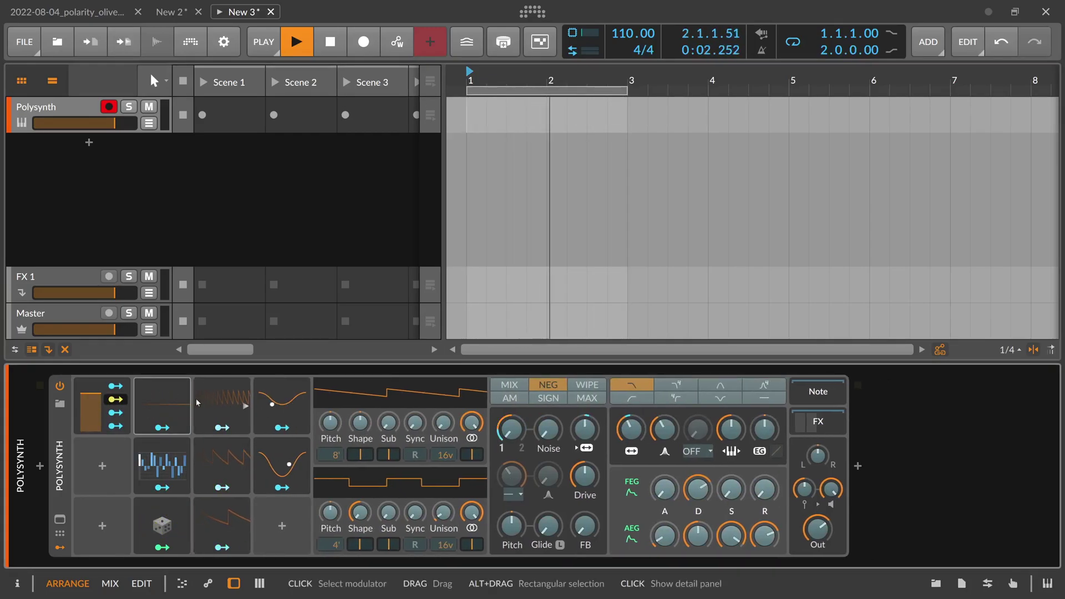
click(196, 398)
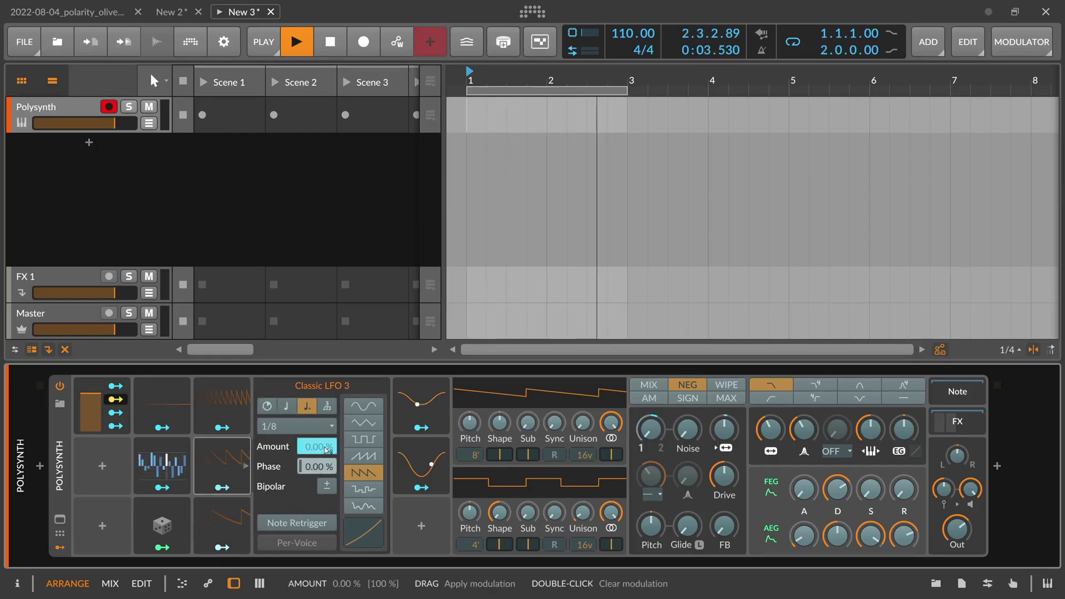
click(237, 511)
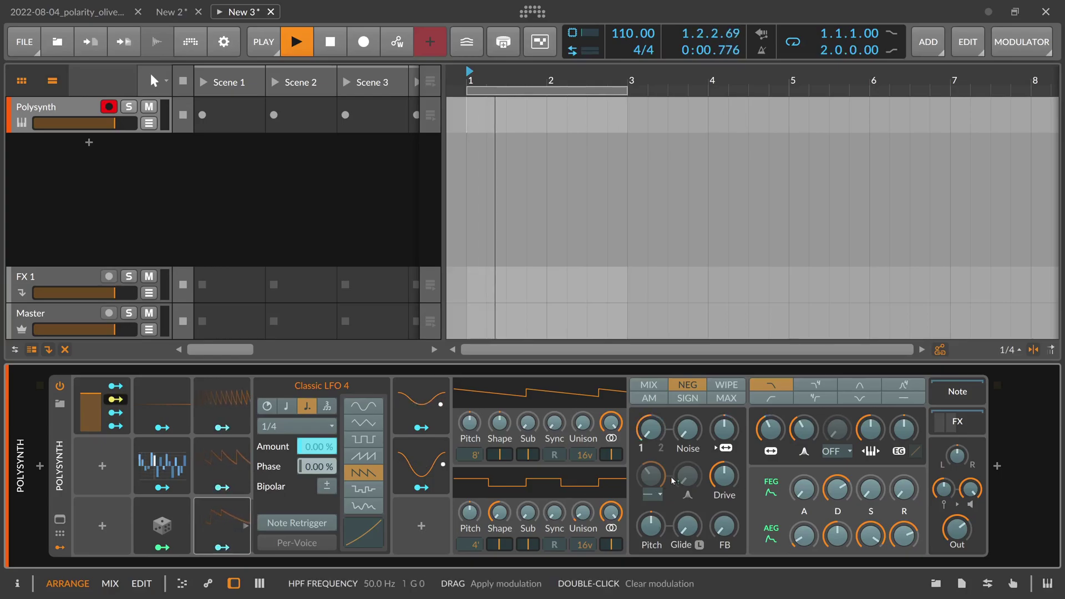
Step: Reconfirm Select at 300 % and examine the Delay+ Mix modulation in the Polysynth's FX chain
ctrl+click(92, 396)
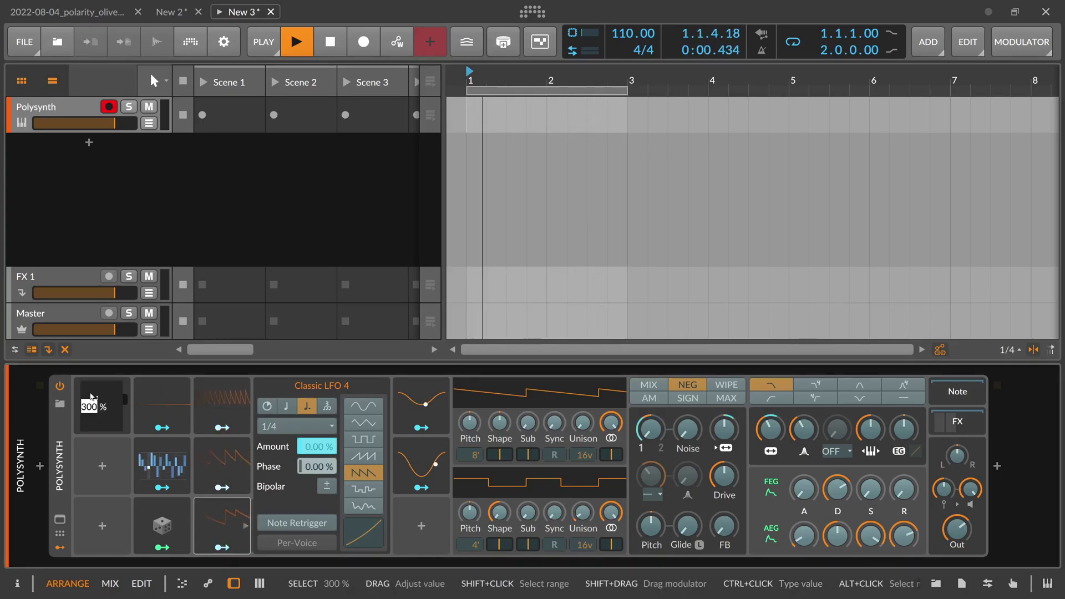
key(Return)
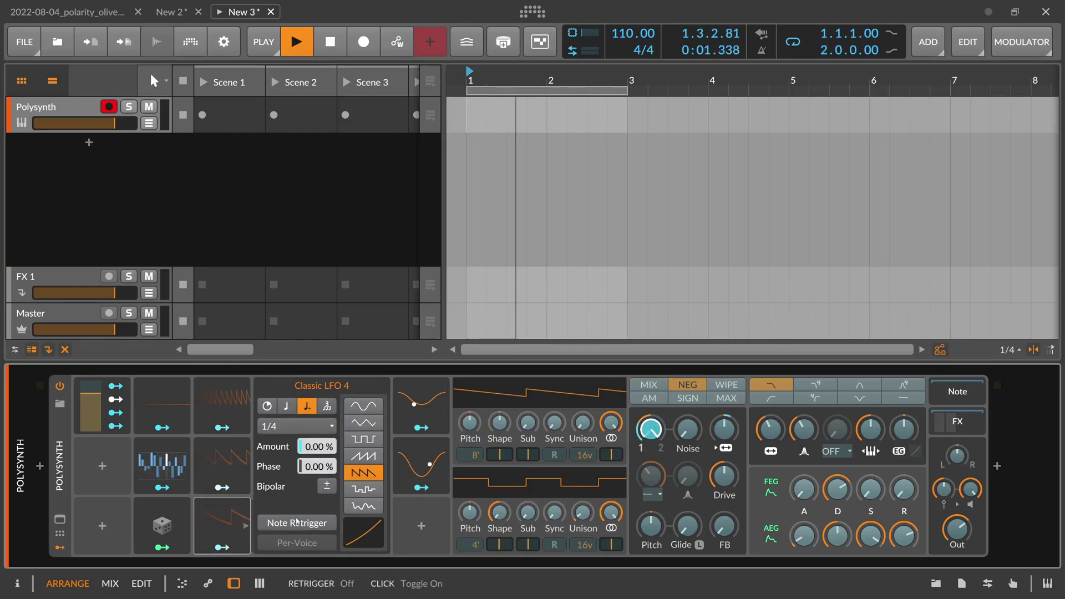
click(241, 545)
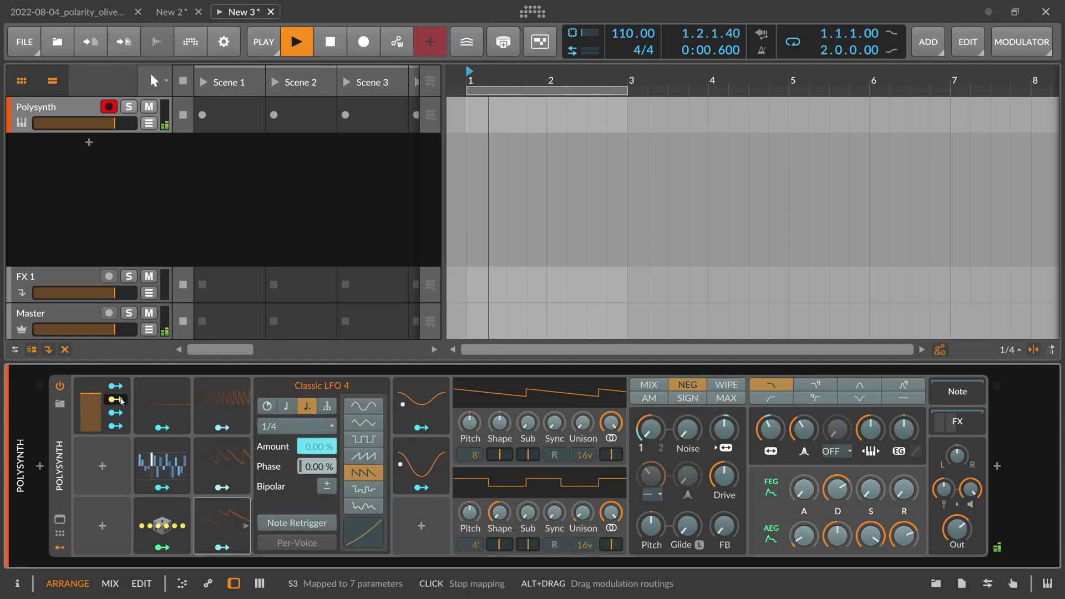
click(971, 432)
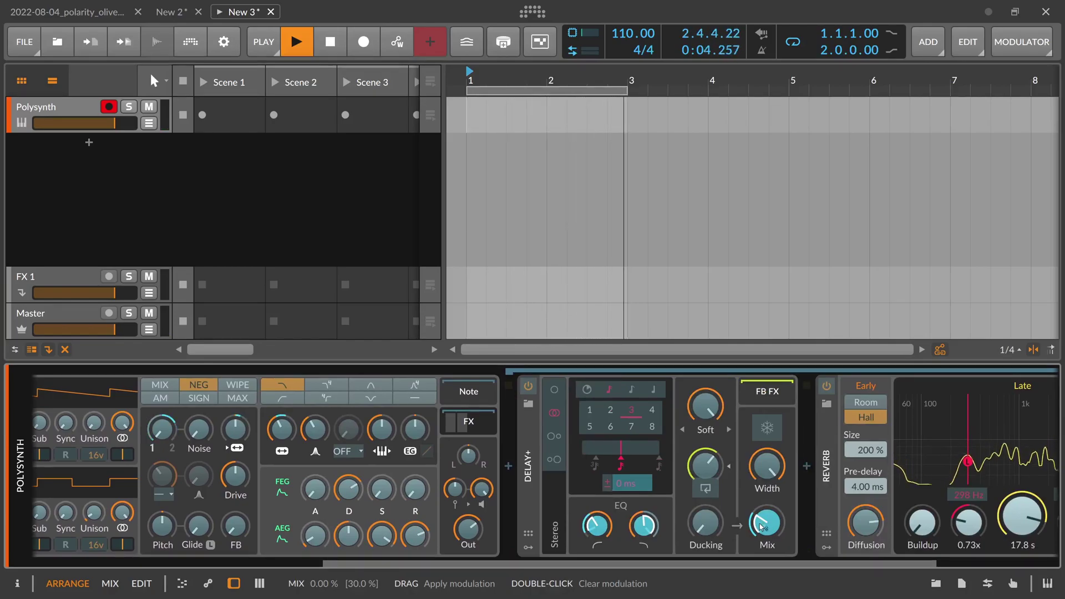
scroll(553, 458, left, 10)
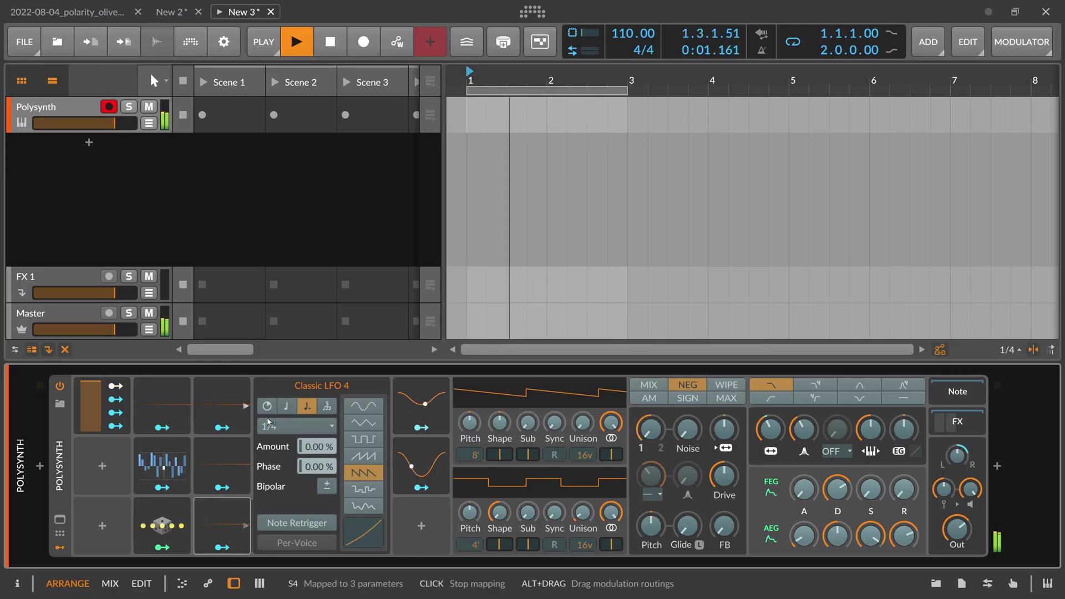
Step: Open LFO 1 and apply its modulation to the Polysynth's Filter Frequency with an amount of 6.75 st
click(420, 408)
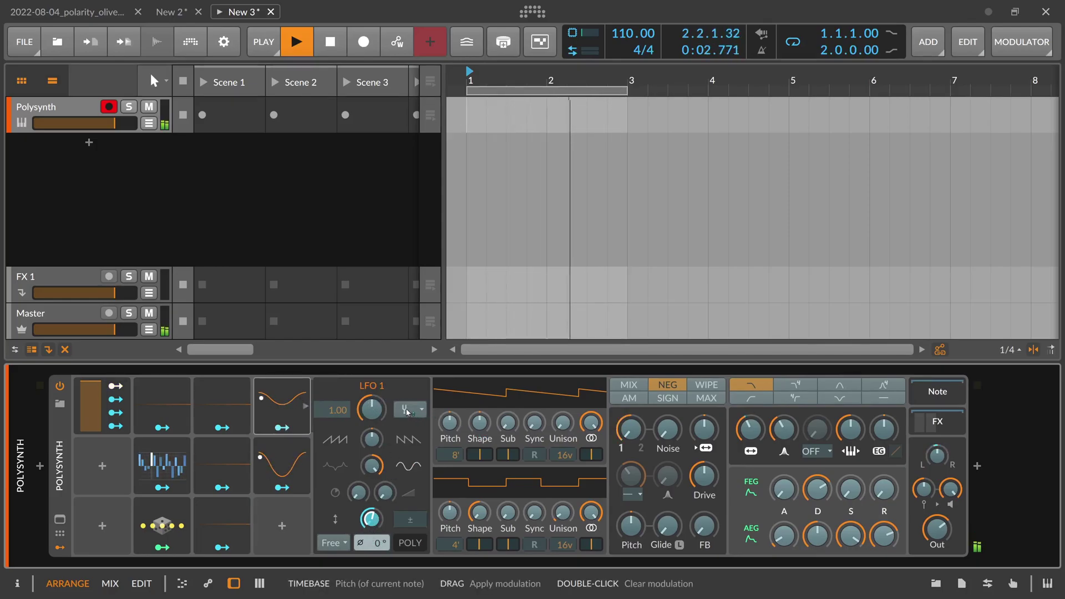
click(282, 427)
drag(750, 428, 750, 416)
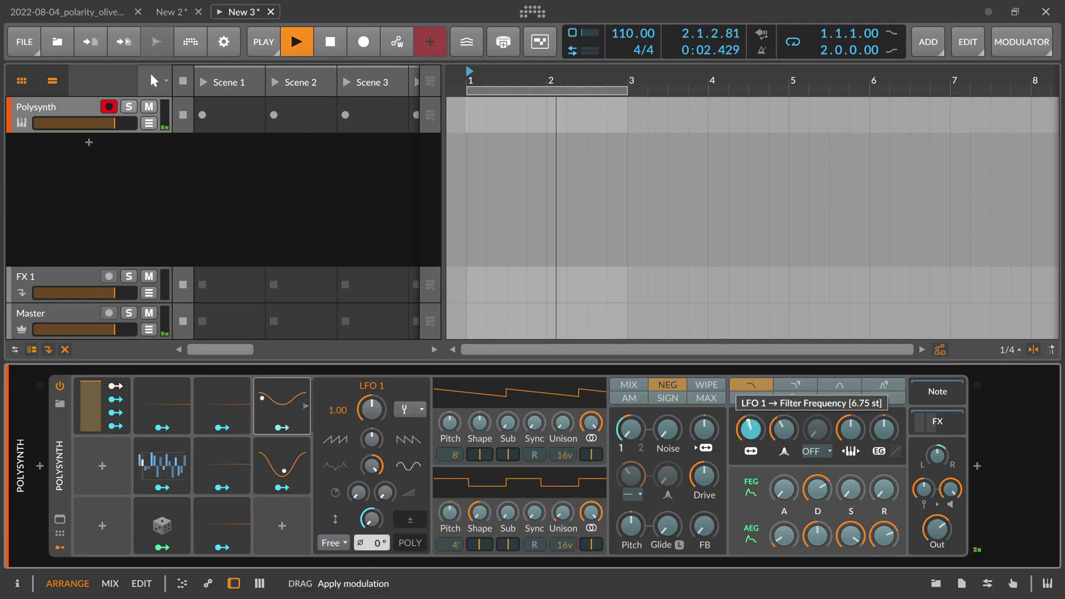
click(281, 487)
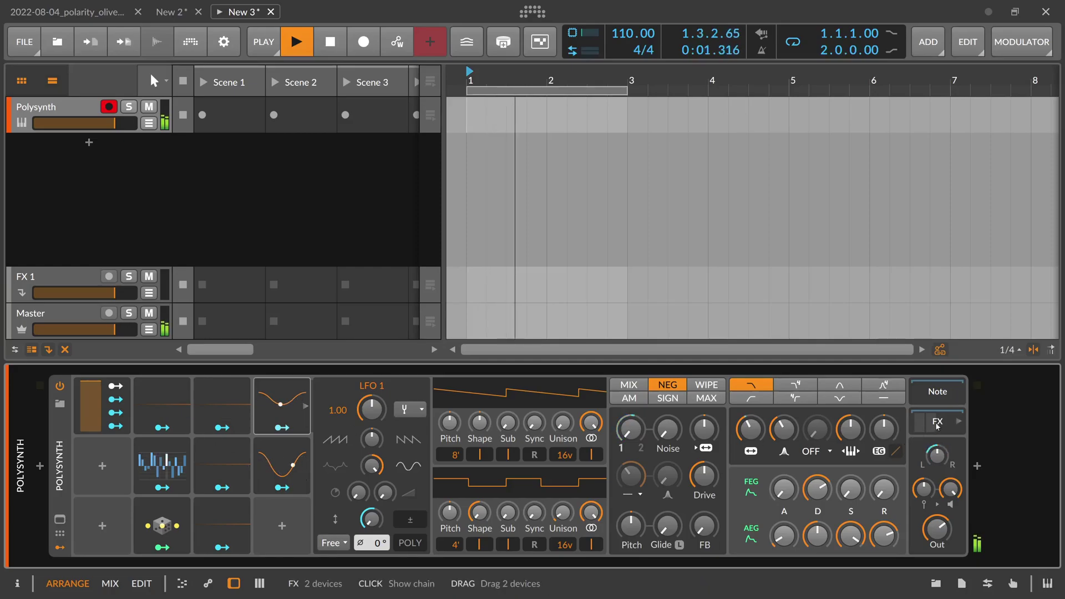
Step: Examine the S4 modulation of the Reverb's Mix in the Polysynth's FX chain
drag(328, 565, 735, 565)
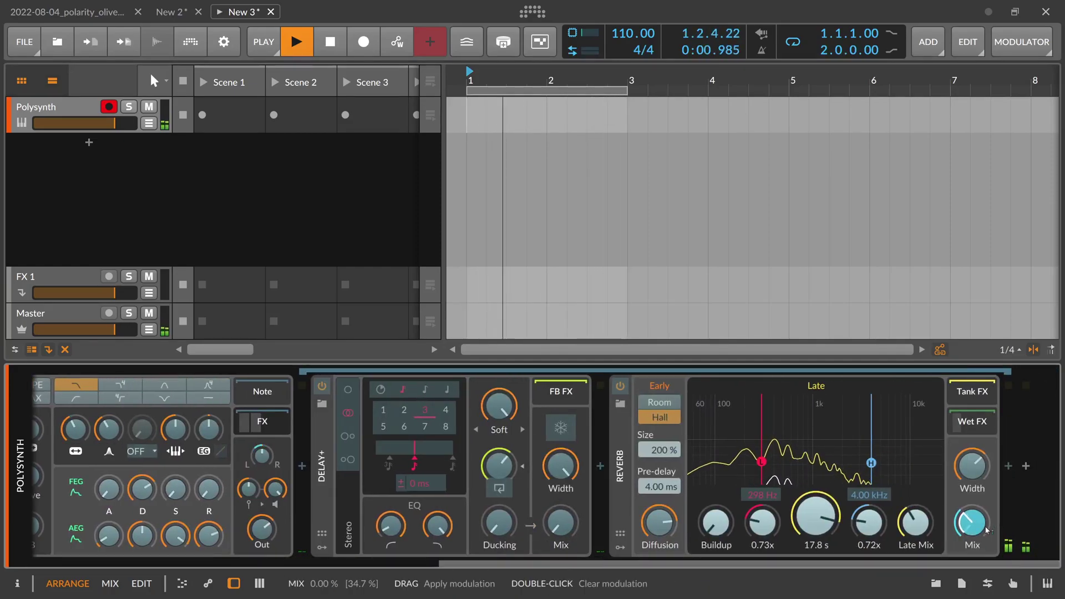
drag(849, 565, 441, 577)
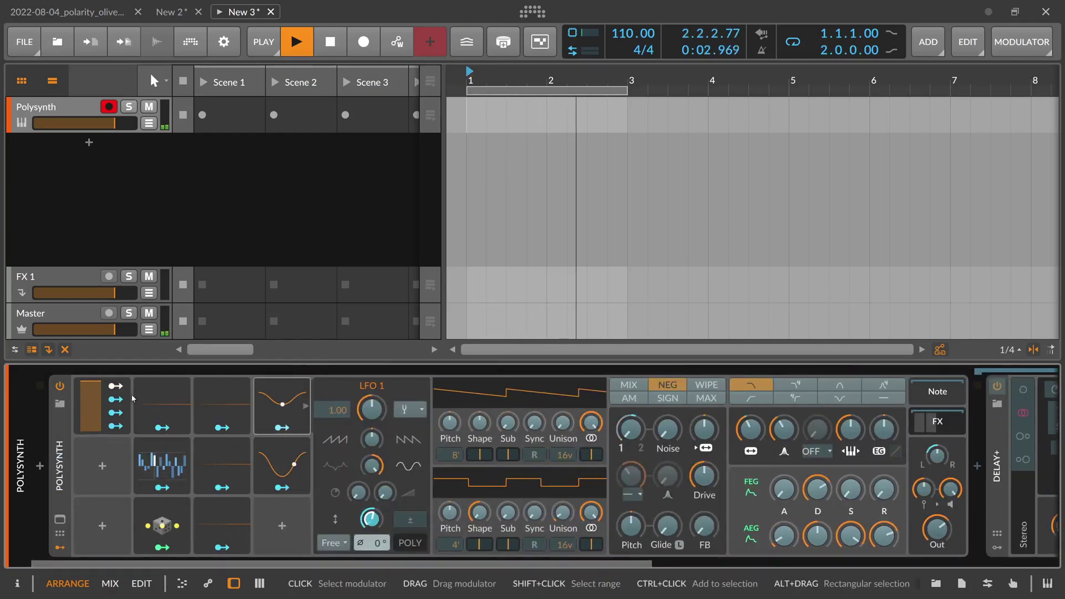
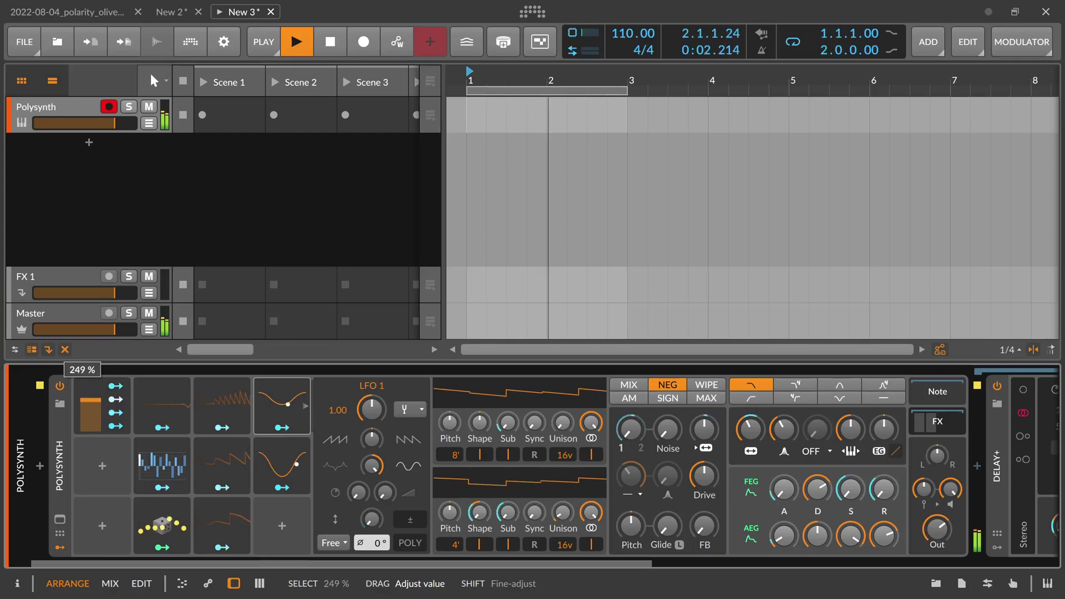
Step: Sweep Select-4's Select value up to 400 % to audition the morph between the four modulation sets
drag(75, 397, 75, 397)
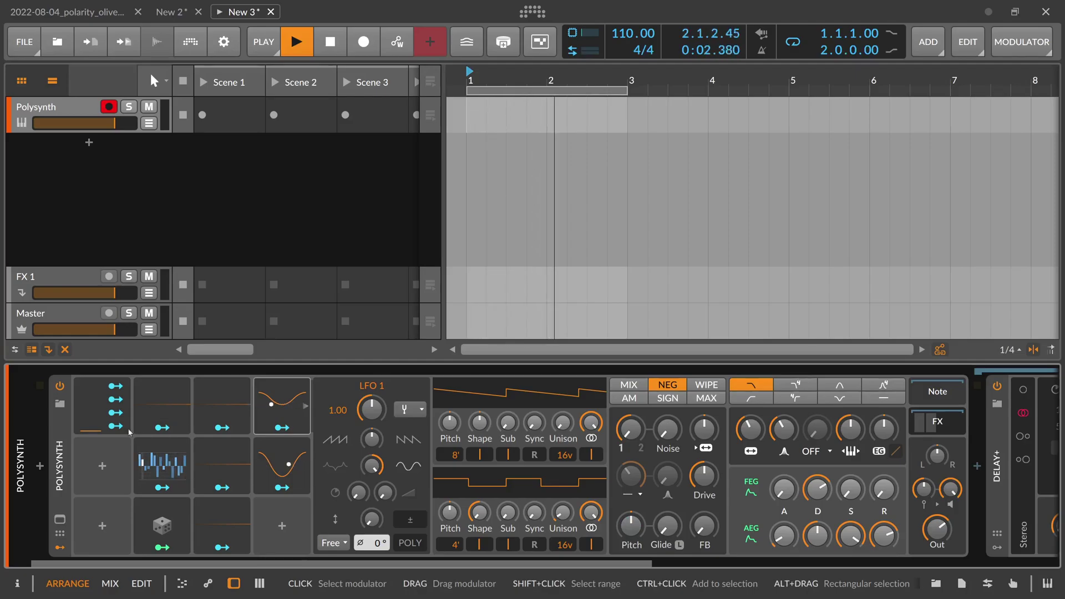
drag(102, 433, 101, 383)
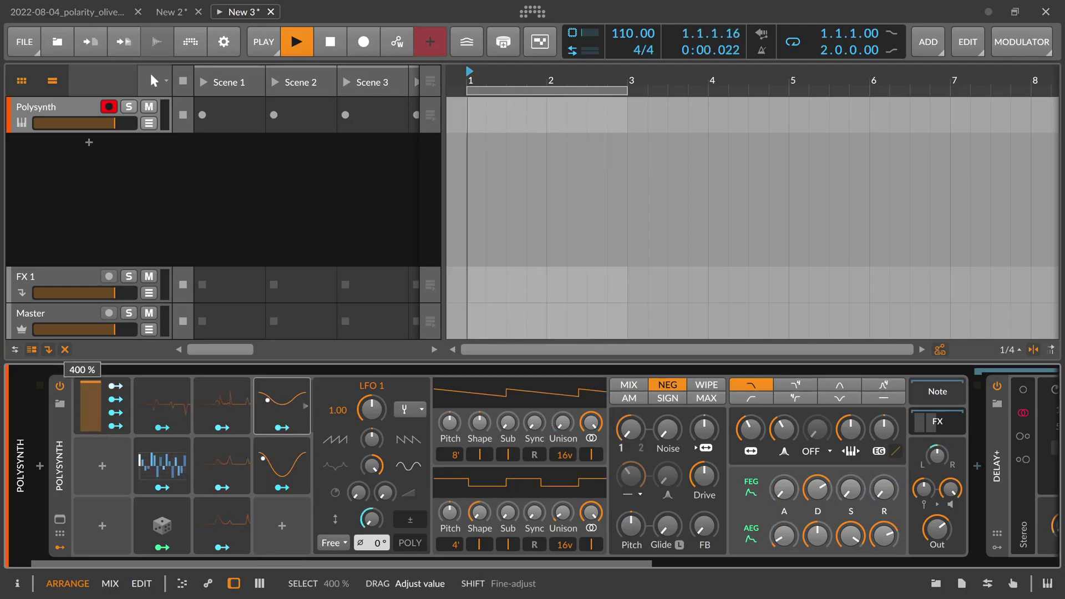
Step: Add a Steps modulator in the empty slot below Select-4 and set its timebase to Quarter note
click(103, 469)
text(step)
key(Return)
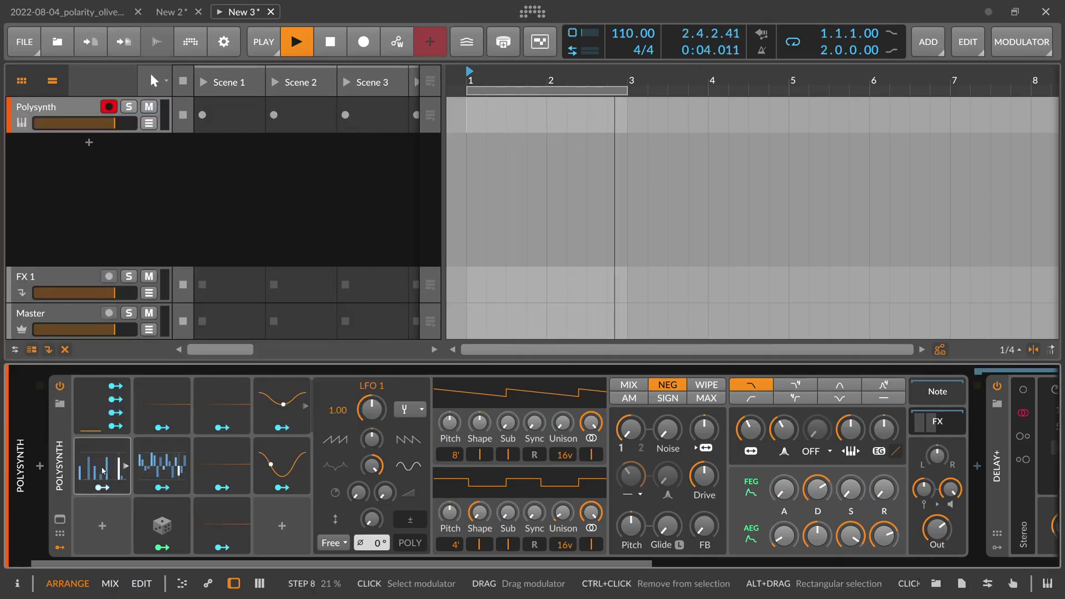
click(102, 470)
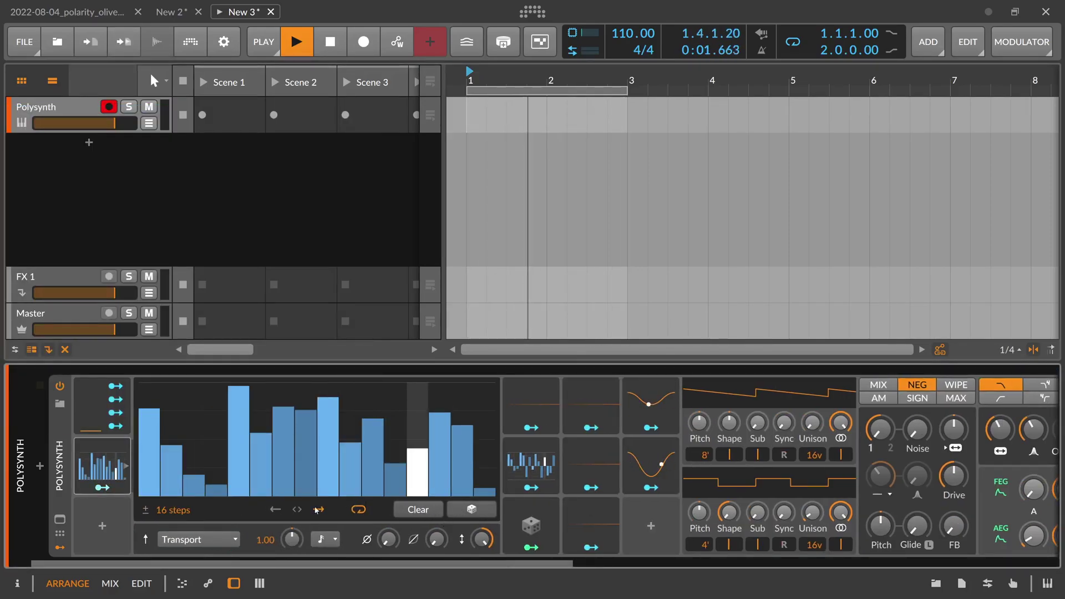
click(326, 539)
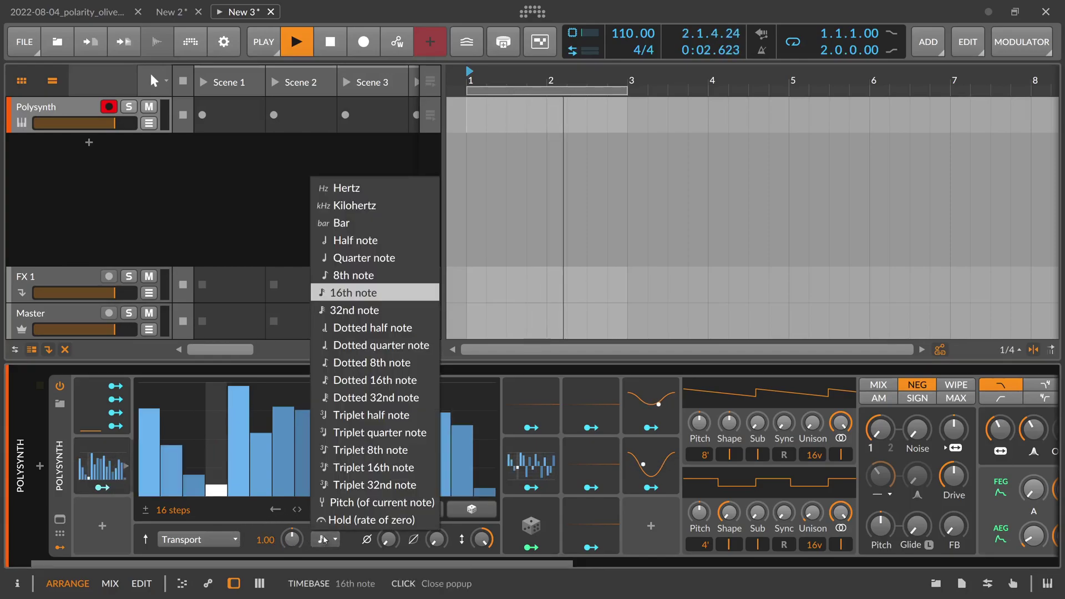
click(366, 262)
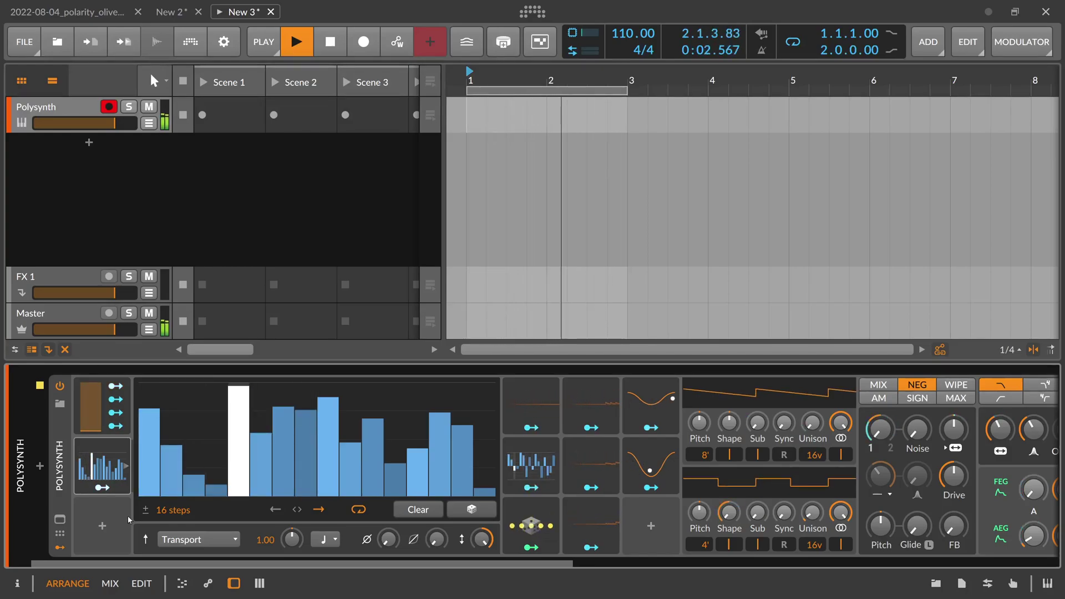
Step: Set the new Steps modulator's Smooth to 100 % and its timebase to Half note
click(318, 539)
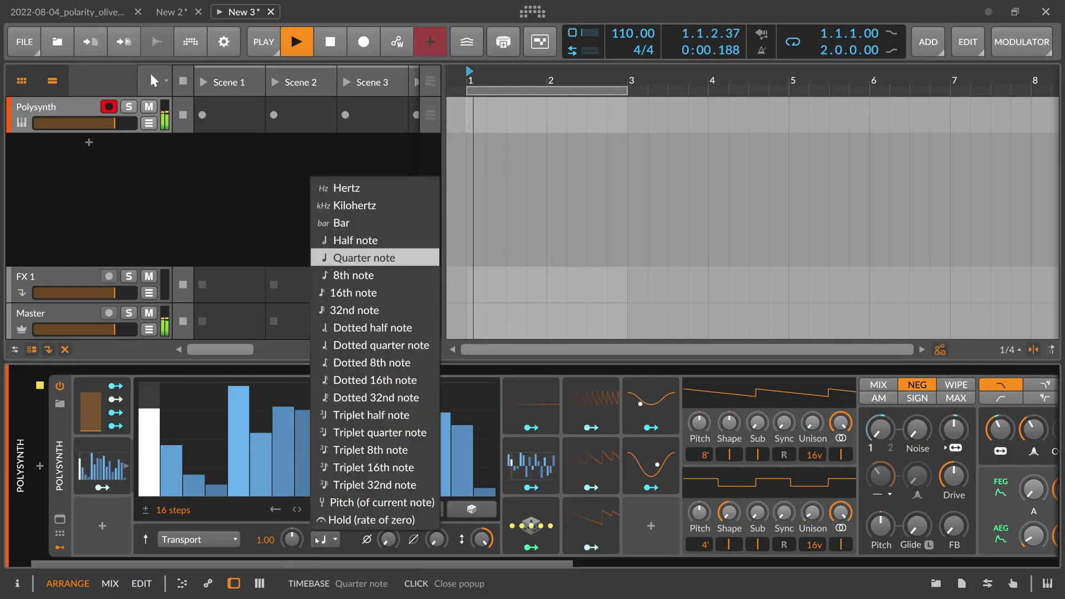
click(172, 374)
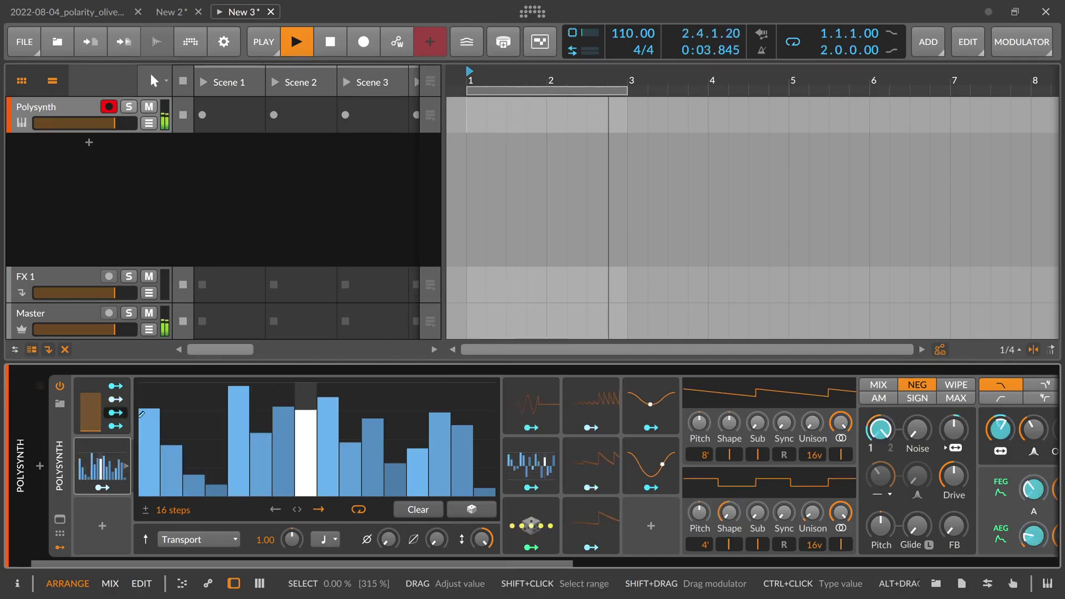
drag(436, 539, 436, 487)
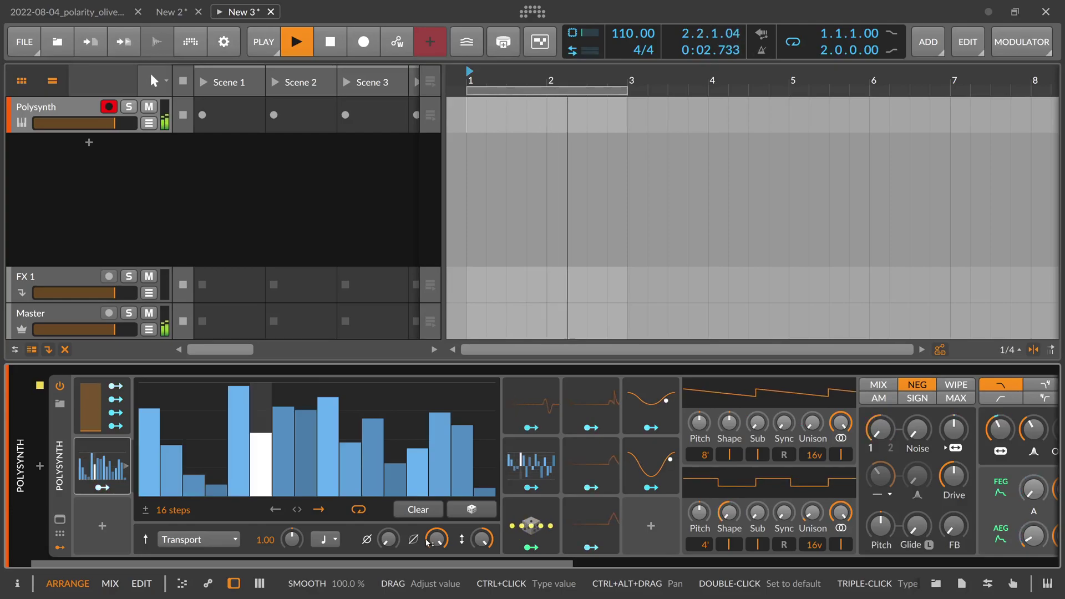
click(325, 539)
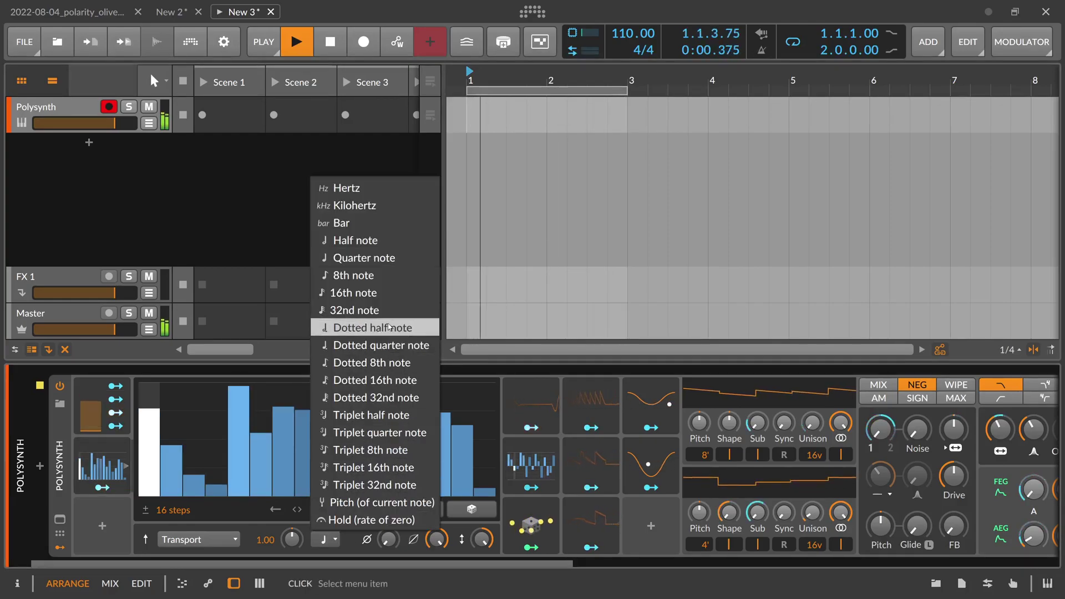
click(387, 241)
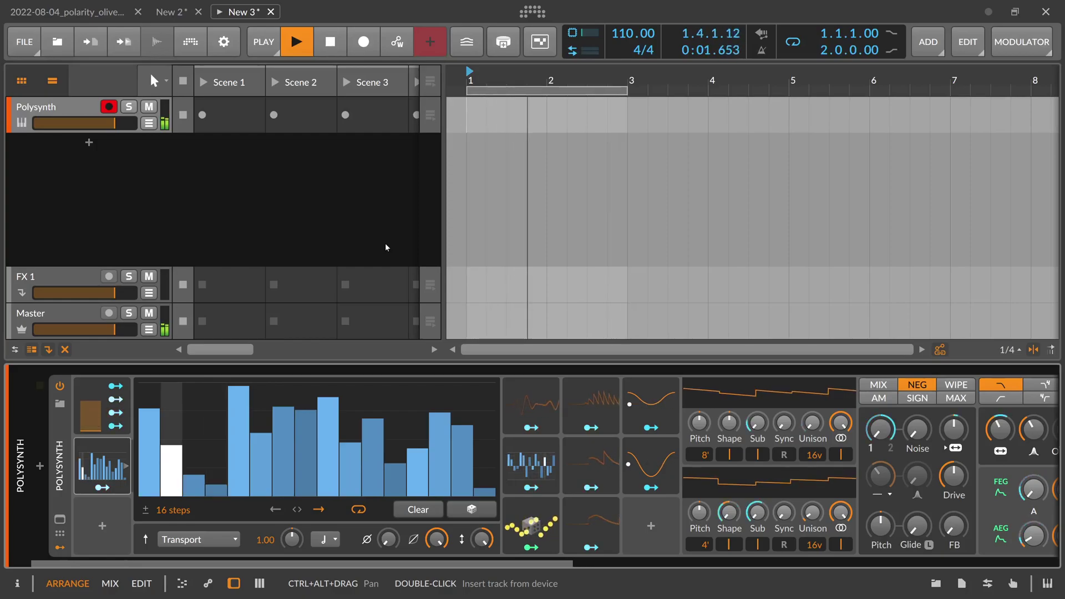
Step: Insert ValhallaSupermassive after the Reverb in the Polysynth's FX chain and set its Mix to 45.2 % and Delay to 860.0 ms
scroll(333, 471, right, 10)
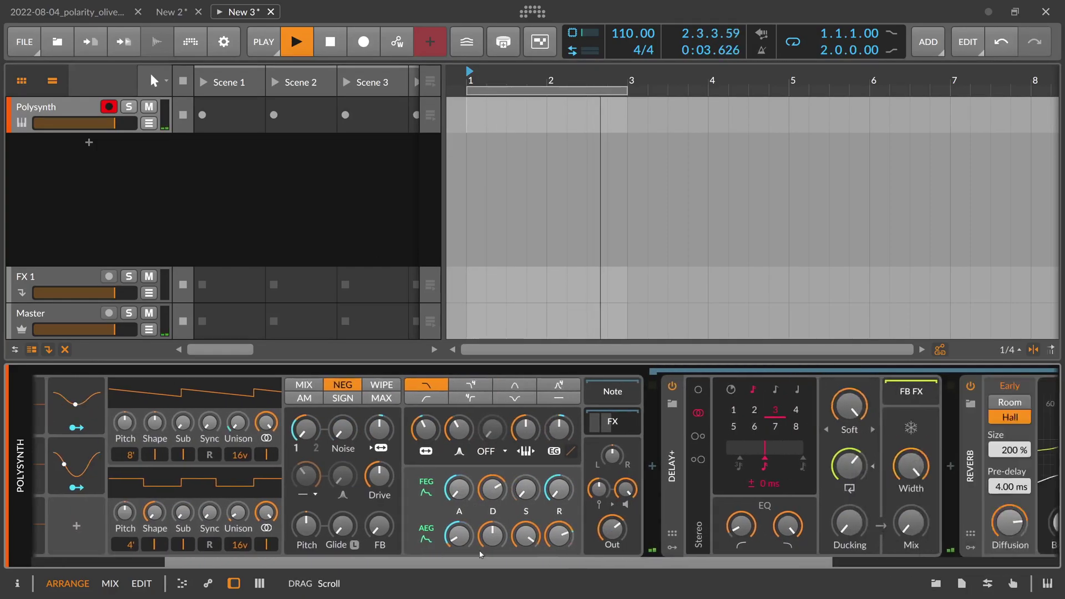
drag(442, 556, 670, 556)
click(1010, 474)
text(sup)
key(Down)
key(Down)
key(Return)
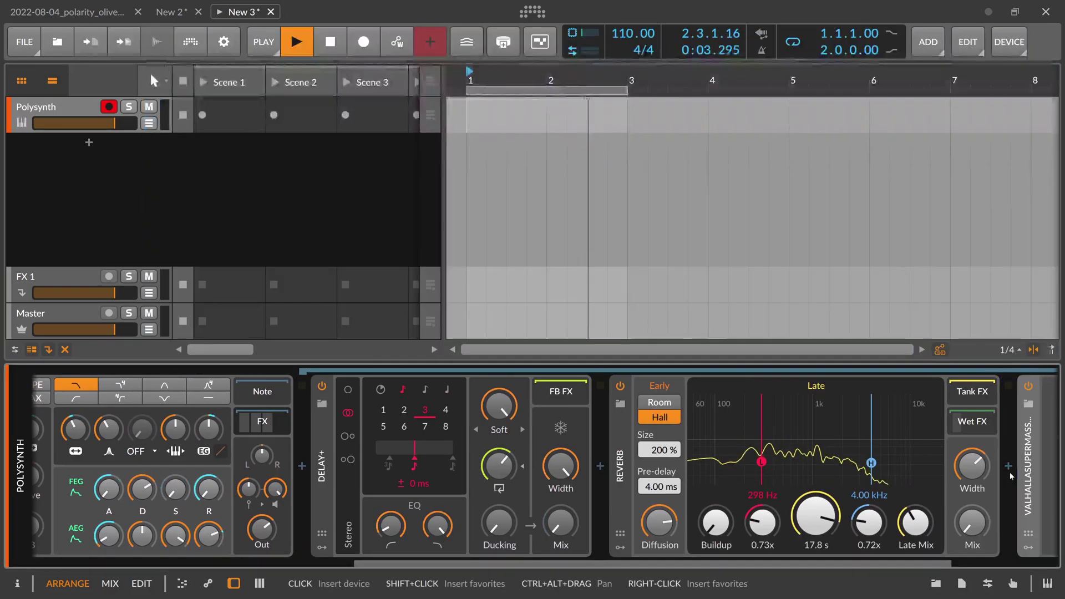
drag(395, 270, 395, 273)
drag(451, 291, 451, 289)
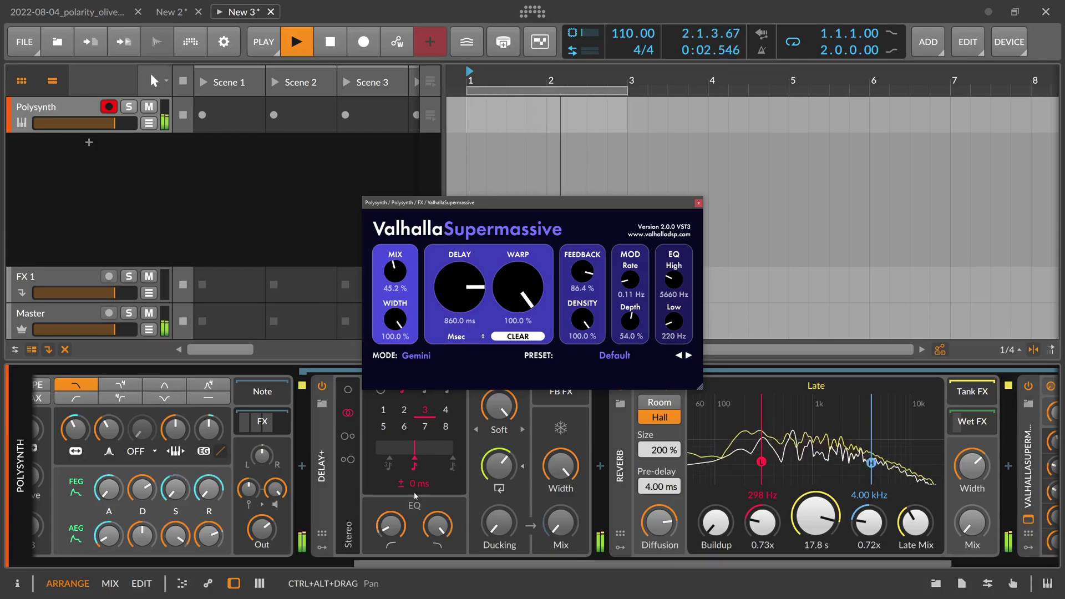
Step: Fine-tune the Frequency of the Polysynth's filter
drag(397, 556, 278, 555)
mouse_move(284, 438)
mouse_down()
mouse_move(284, 464)
mouse_move(288, 442)
mouse_up()
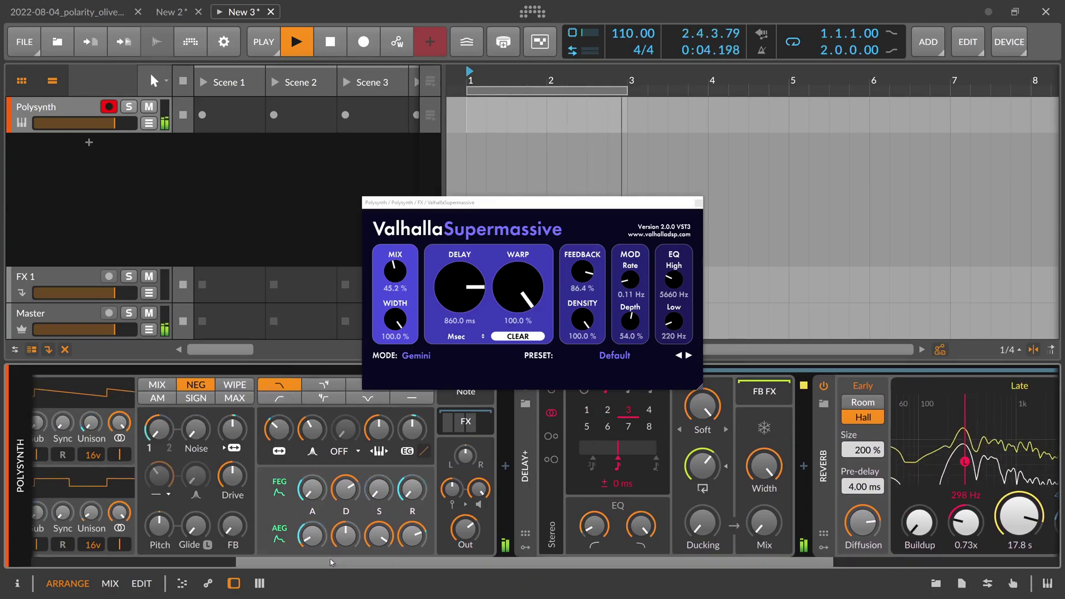
Step: Choose longer note-value rates for Classic LFO 1 and Classic LFO 2
scroll(185, 420, left, 6)
click(185, 420)
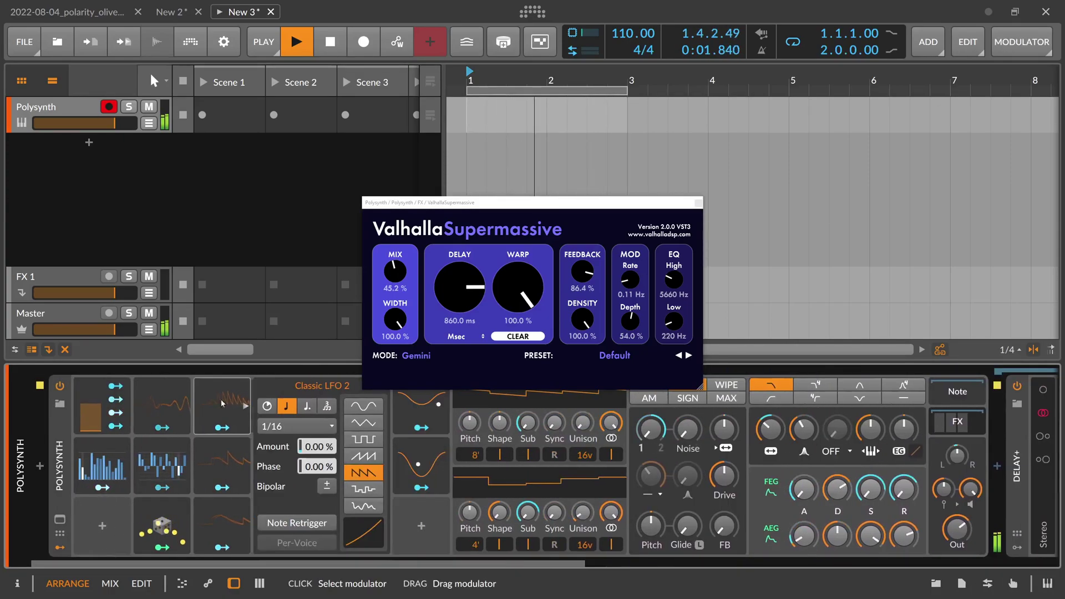
click(296, 426)
click(292, 354)
click(222, 405)
click(289, 426)
click(296, 350)
Step: Set the rate of Classic LFO 4 to 1/2
click(222, 524)
click(296, 426)
click(300, 320)
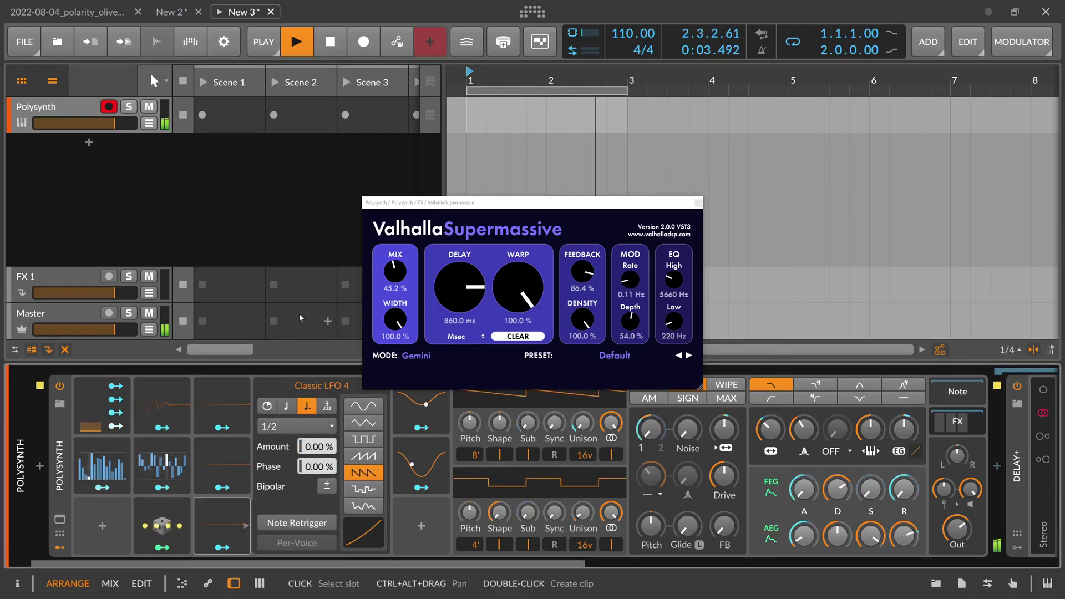